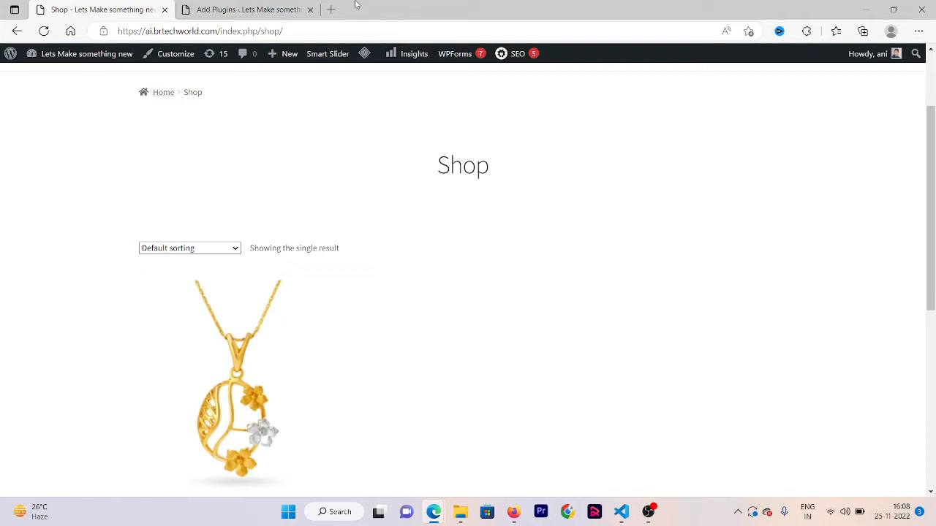
- Search the plugin directory for "woolentor" and install and activate the ShopLentor WooCommerce builder plugin
left_click(217, 6)
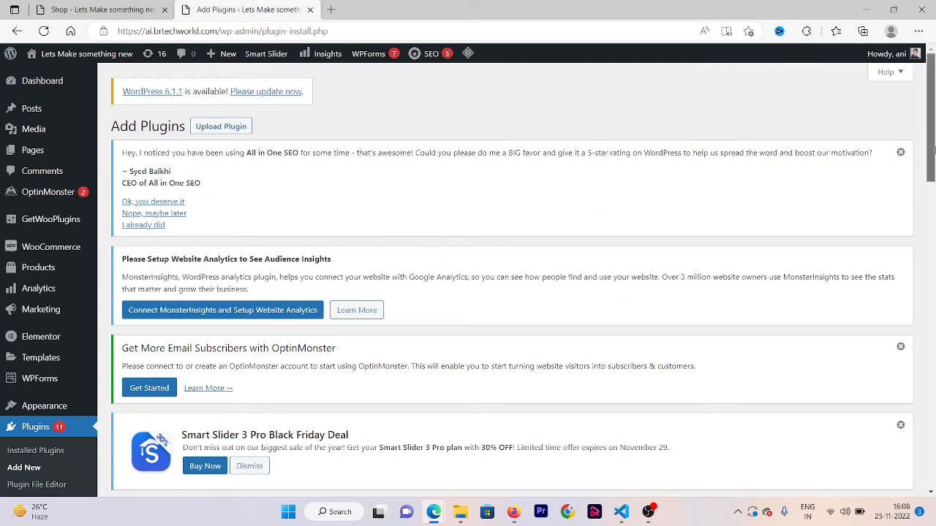
left_click_drag(931, 157, 932, 272)
left_click(777, 118)
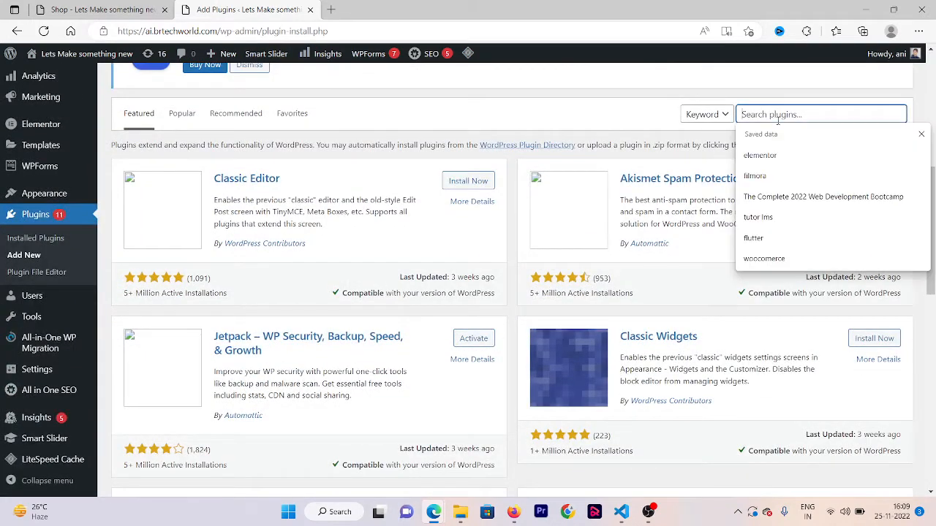
type("woolentor")
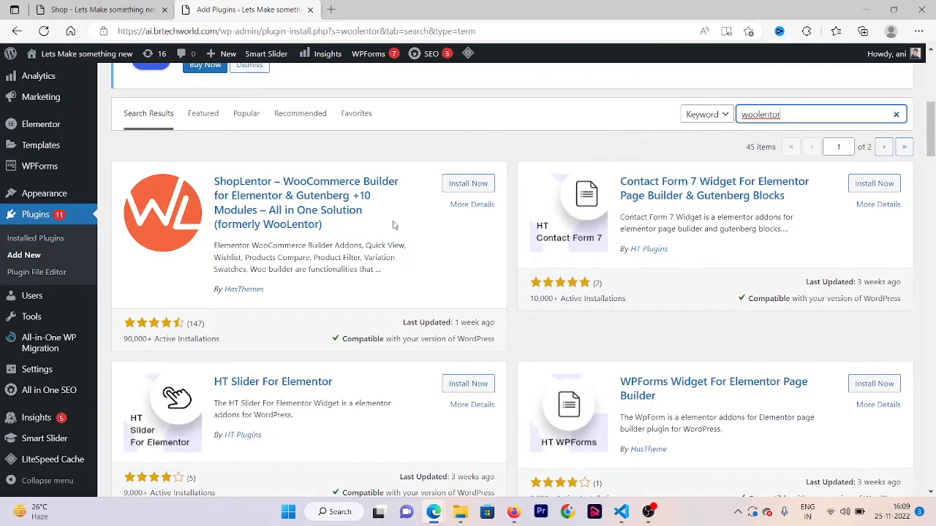
left_click(469, 183)
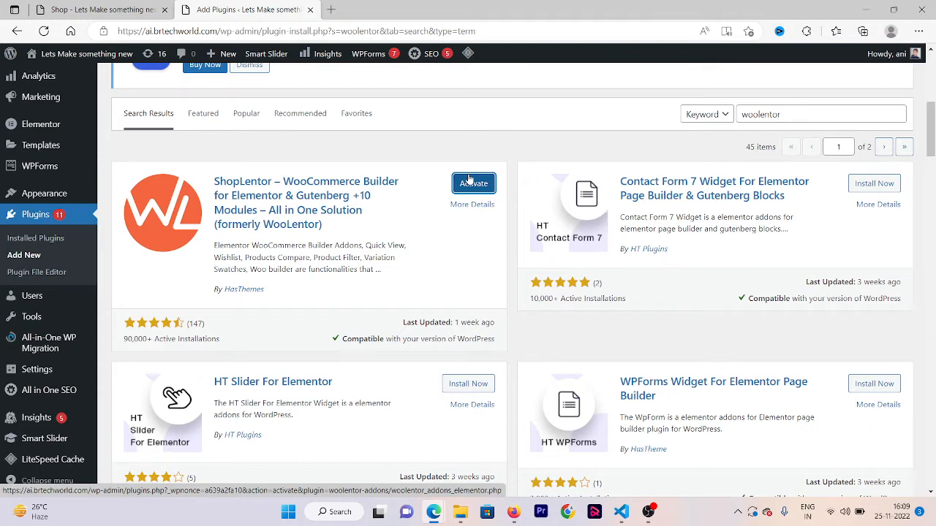
left_click(470, 181)
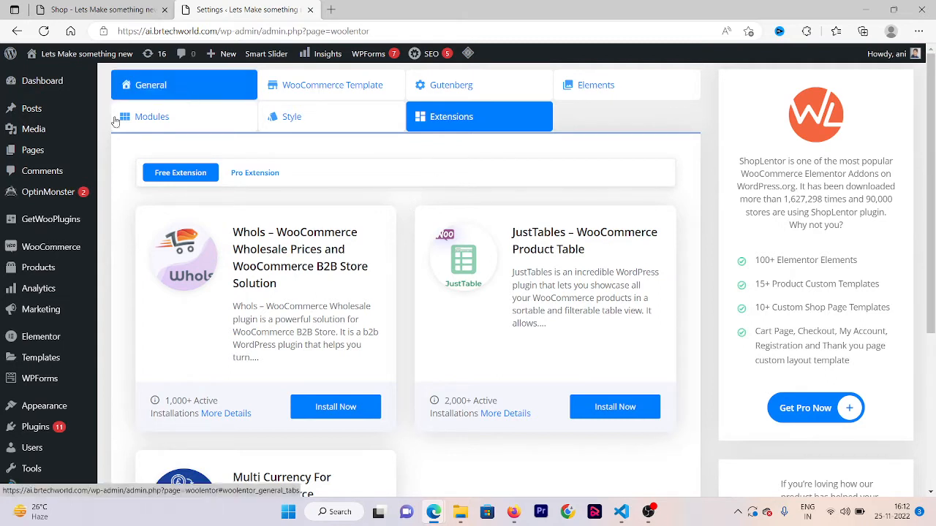
- Open the "Homepage – Fast News" page from the site's page list for editing in Elementor
mouse_move(59, 151)
left_click(118, 154)
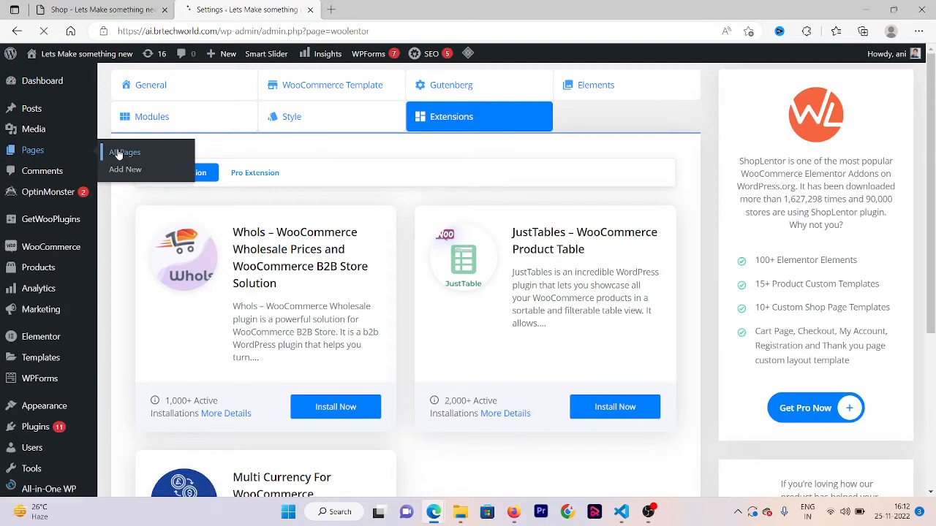
scroll(91, 312, "down", 10)
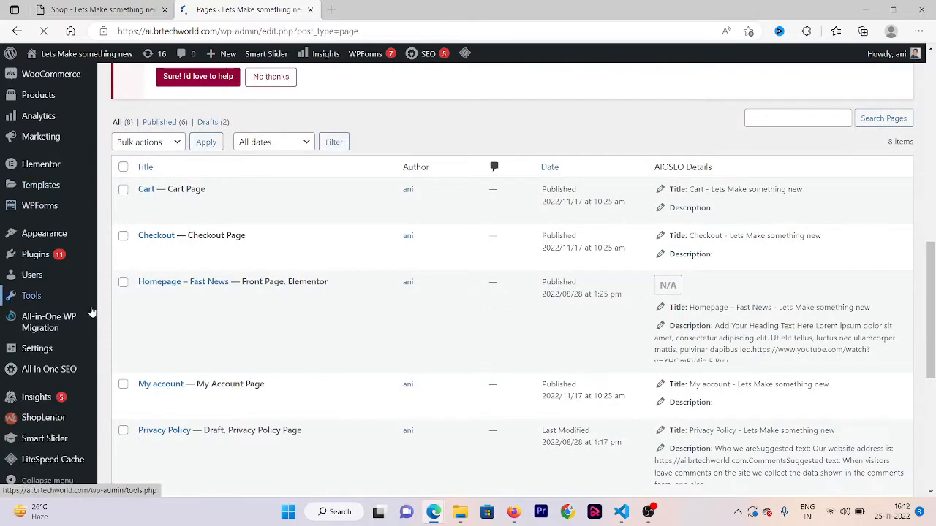
left_click(146, 287)
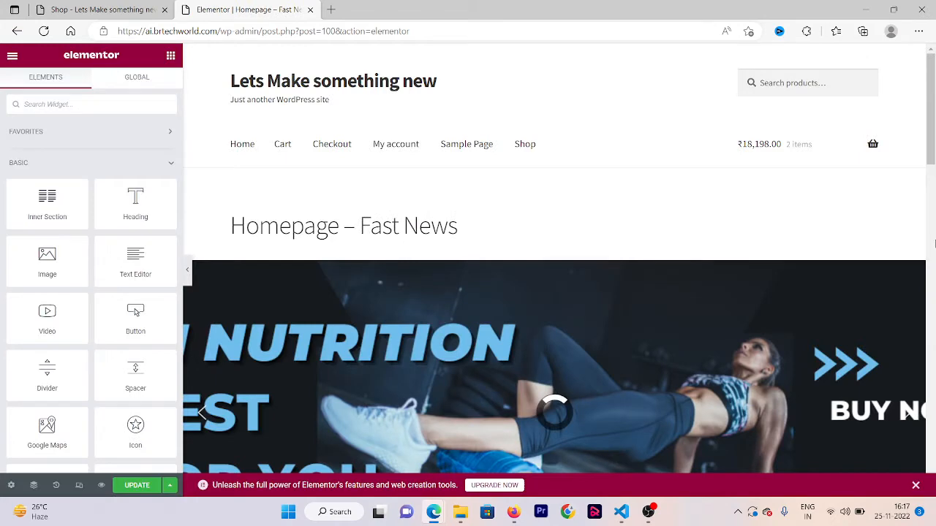
- Add a new single-column section below the Buy Now button on the homepage
scroll(544, 402, "down", 6)
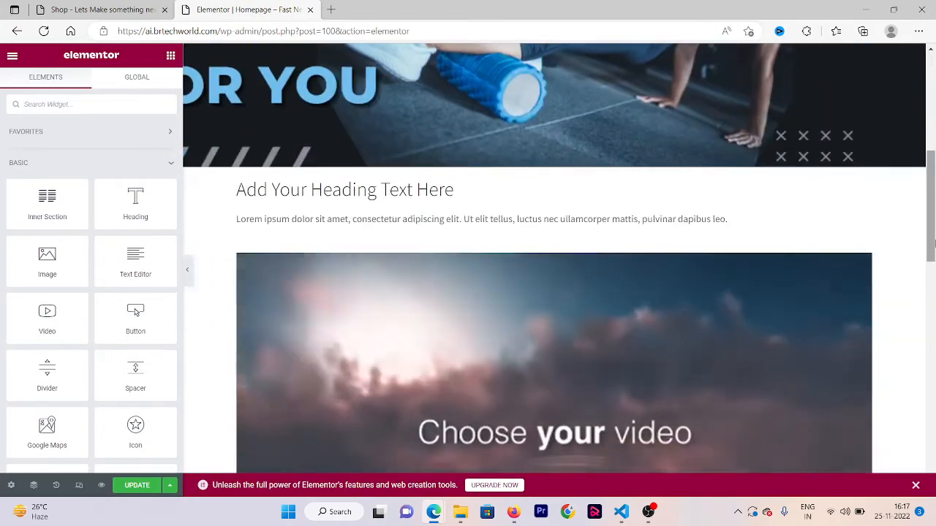
scroll(541, 403, "down", 5)
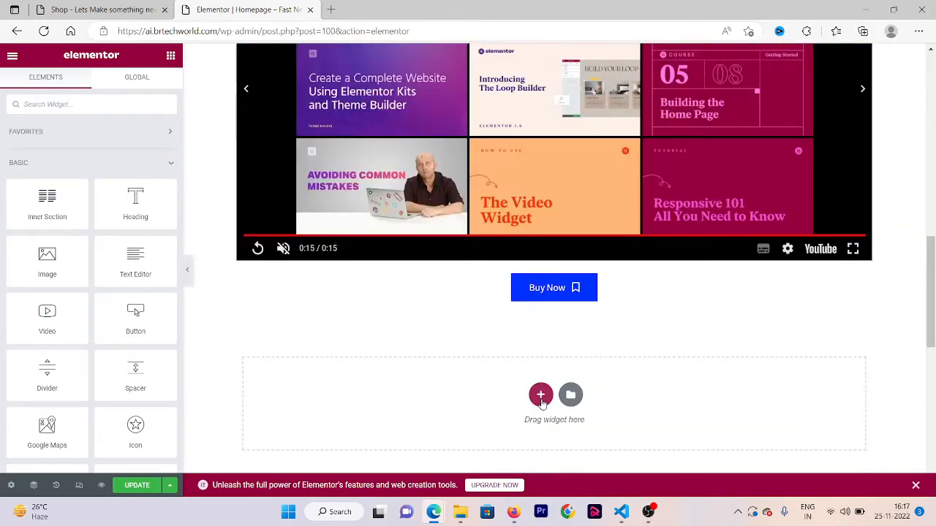
left_click(541, 396)
left_click(389, 424)
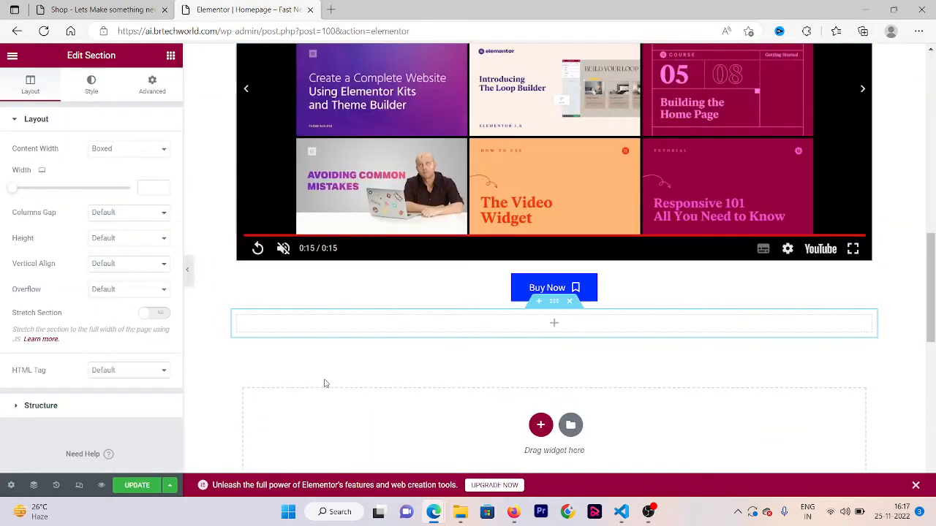
- Find the WL: Universal Product Layout widget by searching "univer" and place it in the new empty section
left_click(170, 55)
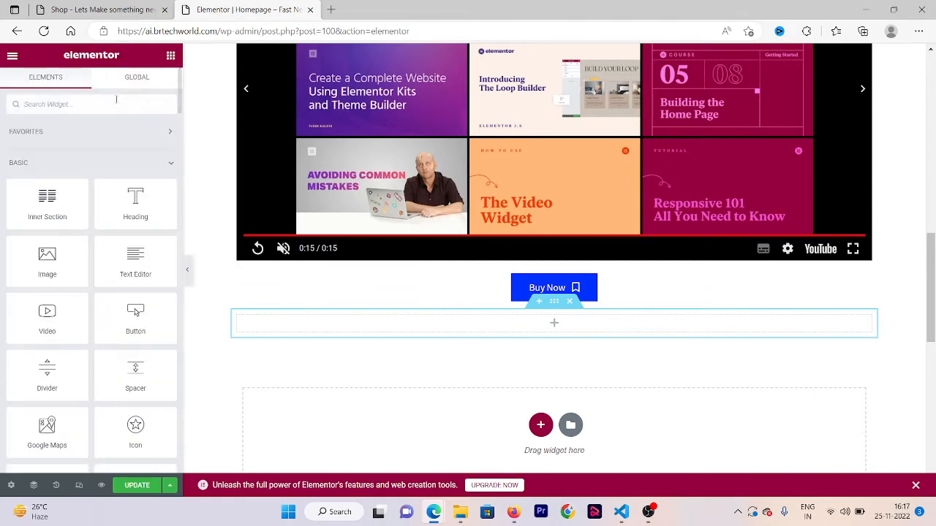
type("uni")
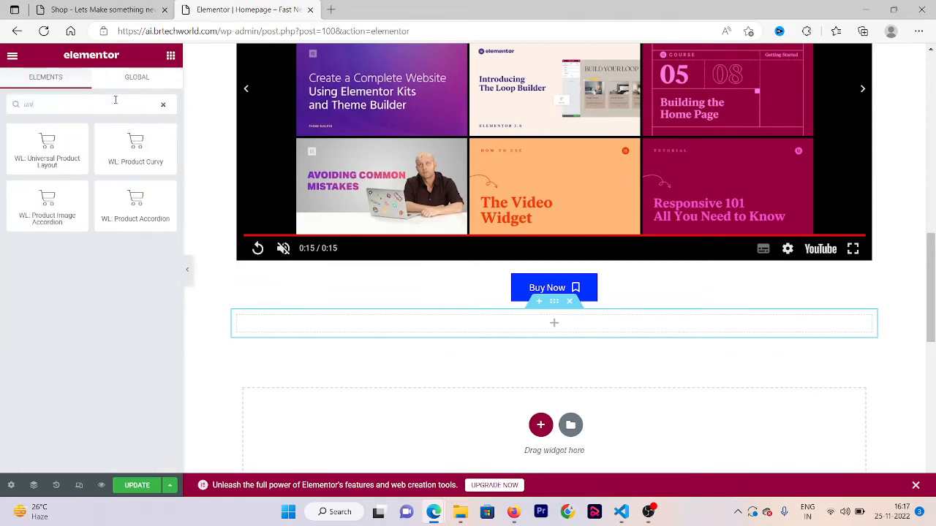
type("ver")
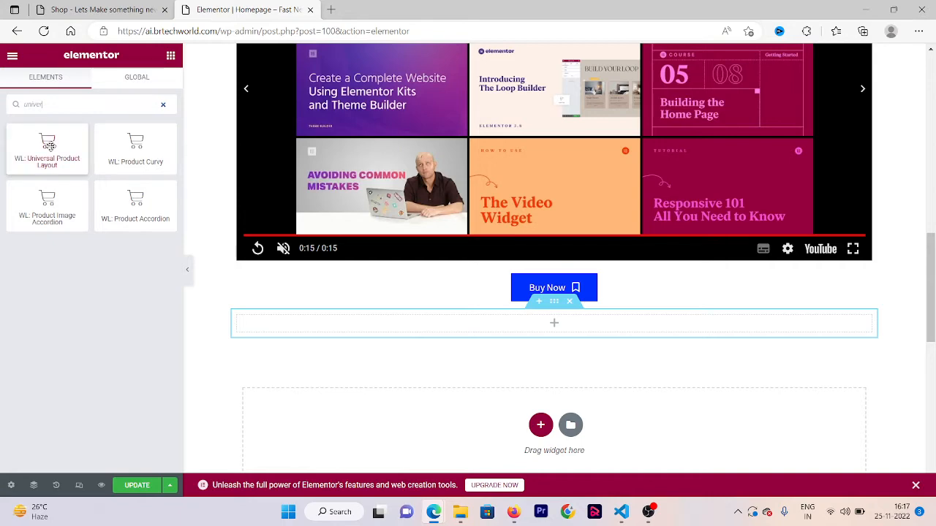
left_click_drag(52, 148, 462, 326)
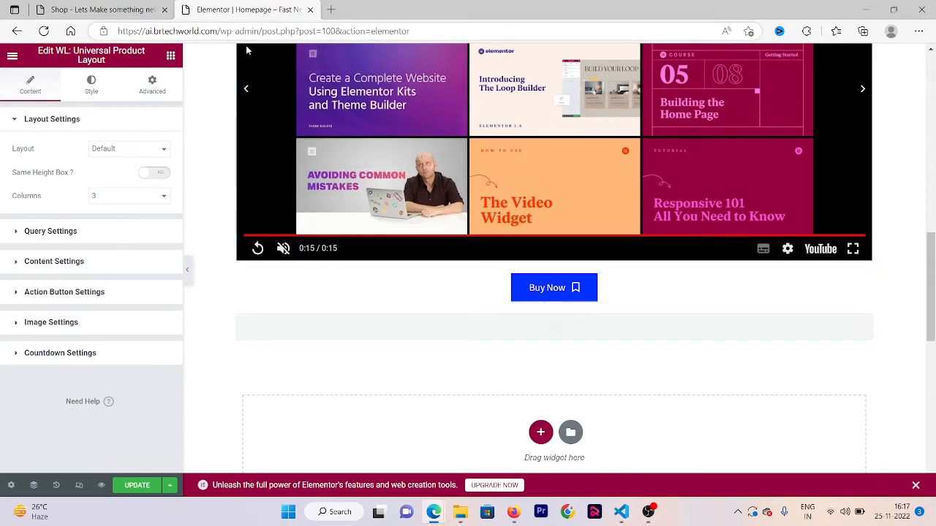
- Open the WordPress dashboard in a new browser tab and duplicate the Rejuvenating Floral Gold Pendant product
left_click(331, 11)
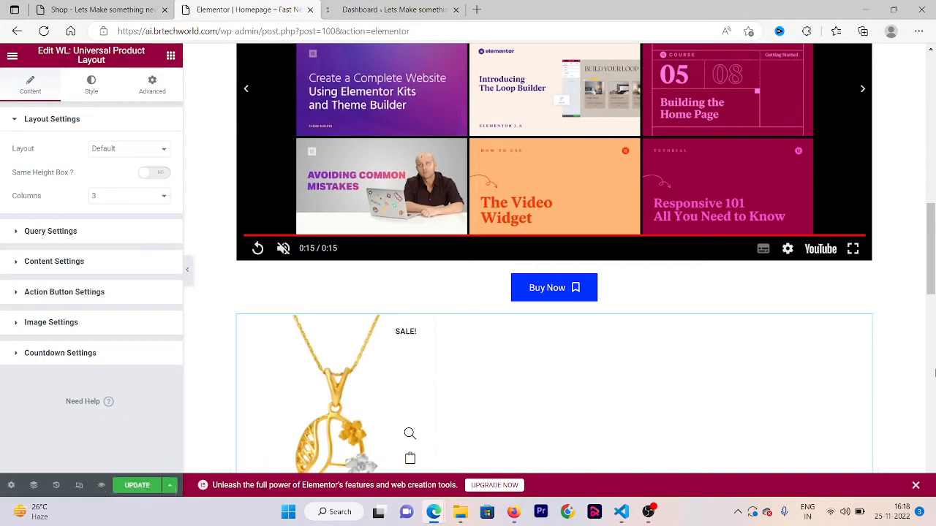
left_click_drag(935, 358, 931, 313)
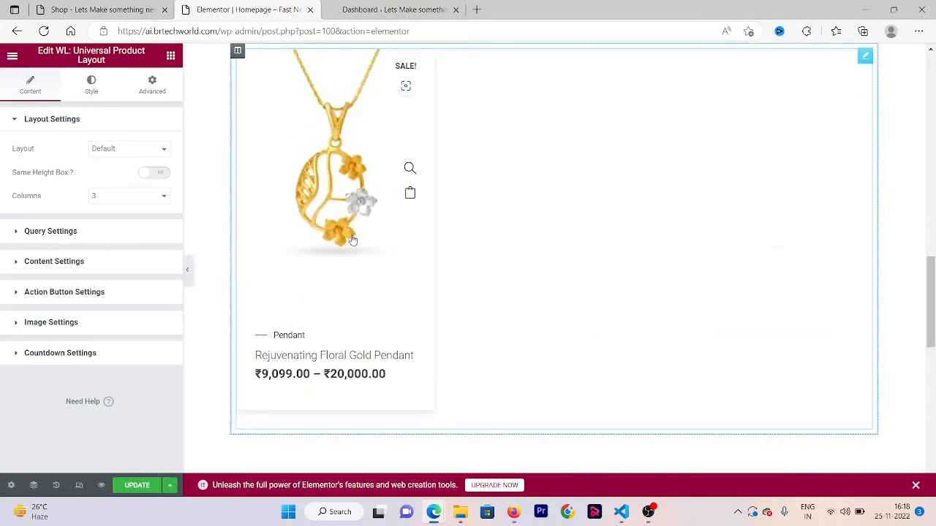
left_click(376, 7)
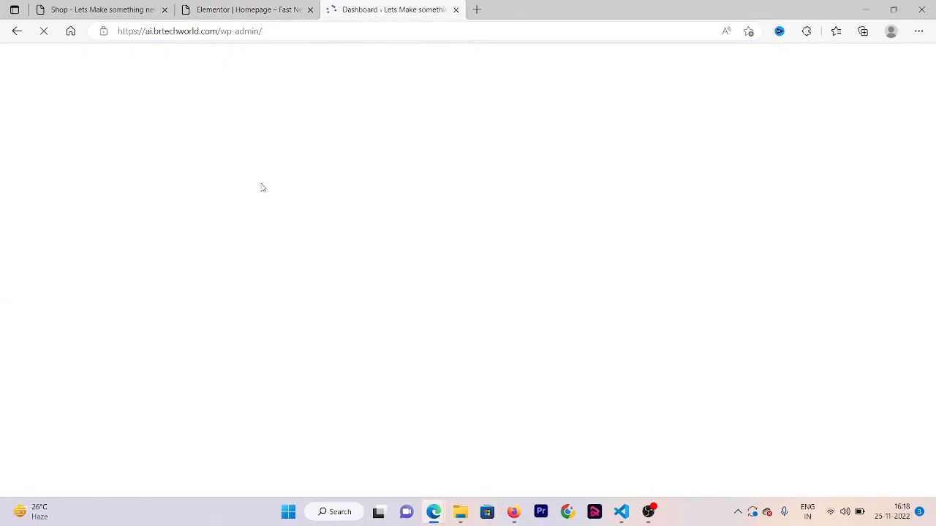
left_click(231, 5)
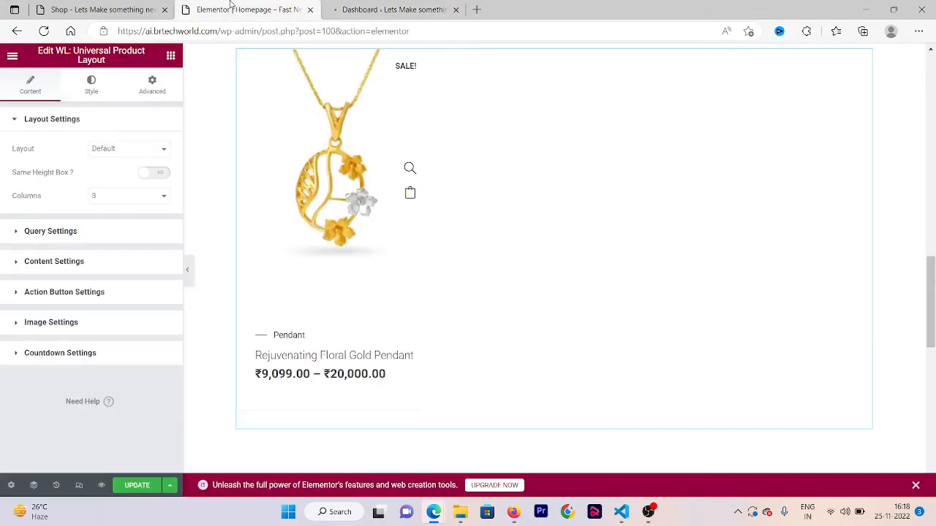
key("ctrl+Tab")
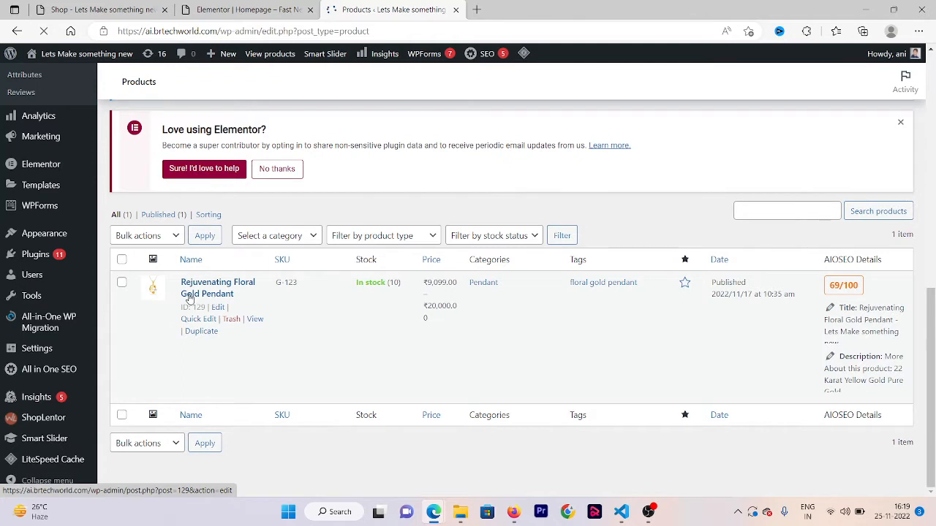
left_click(203, 333)
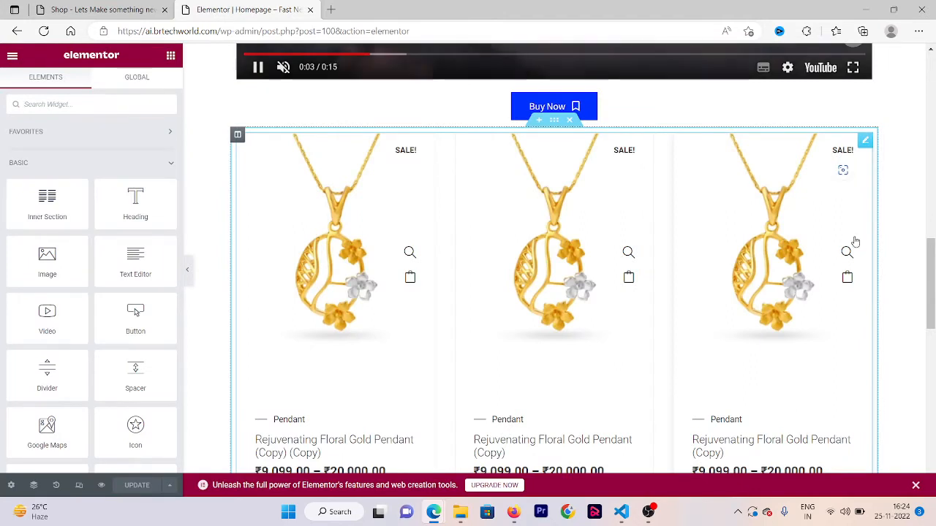
- Set the Universal Product Layout widget's layout to Slider and turn on Same Height Box
scroll(934, 274, "down", 1)
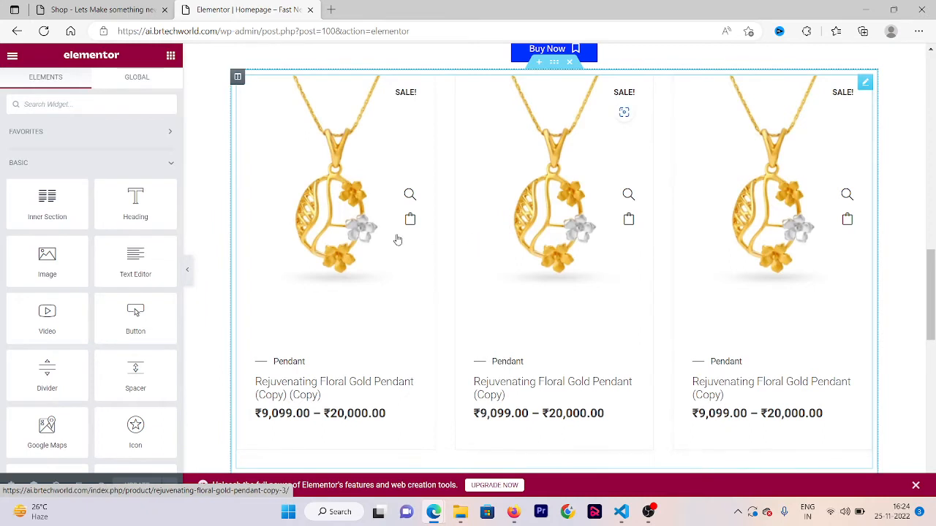
left_click(387, 201)
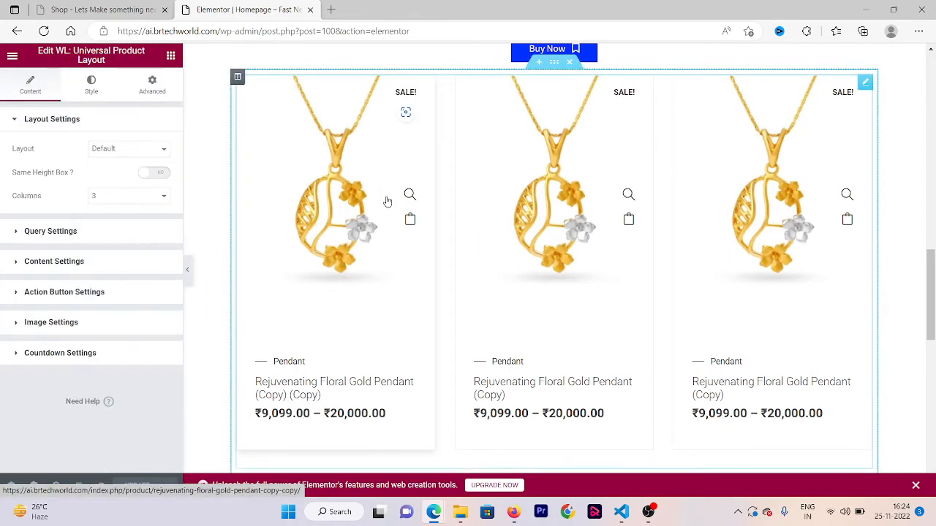
left_click(154, 197)
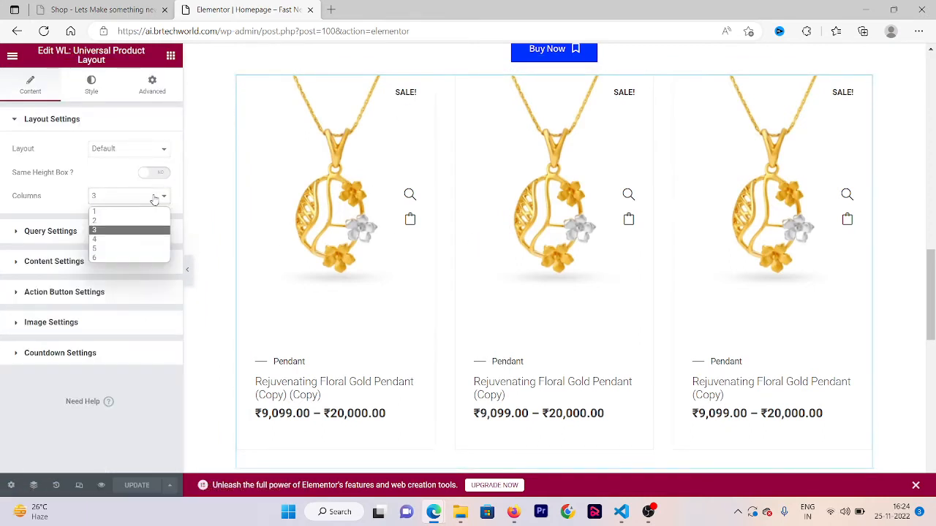
left_click(116, 152)
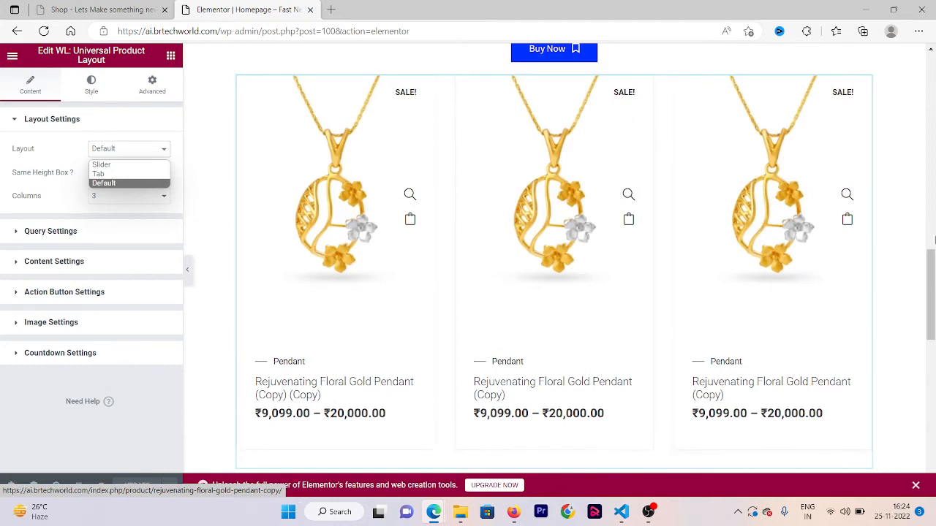
left_click(105, 159)
left_click(133, 148)
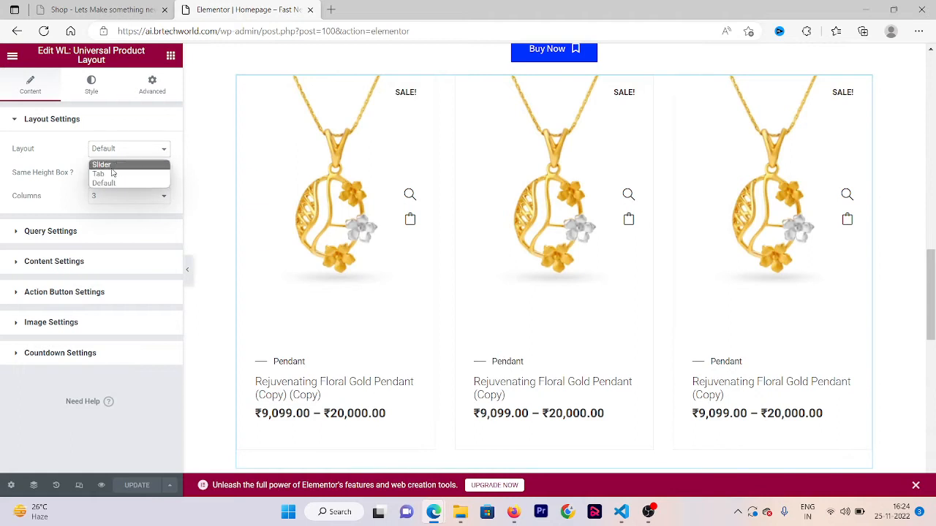
left_click(111, 167)
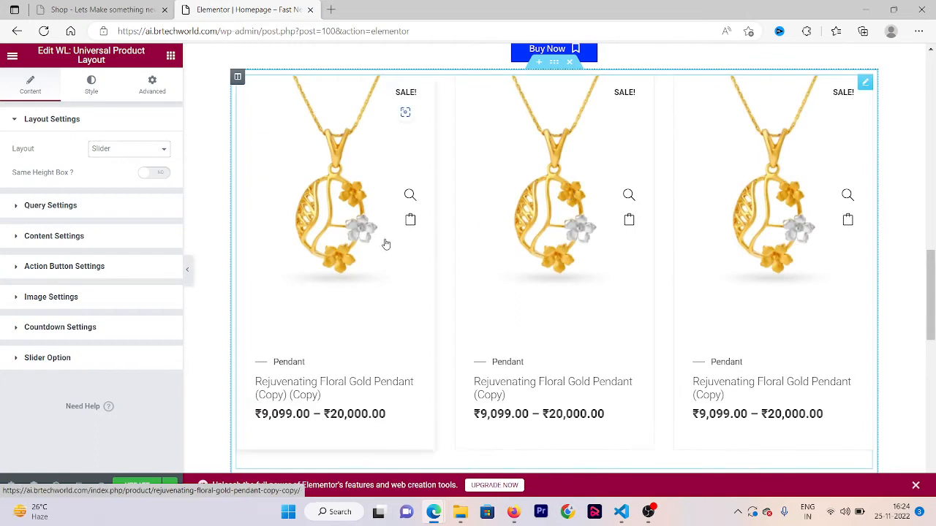
left_click_drag(384, 241, 437, 198)
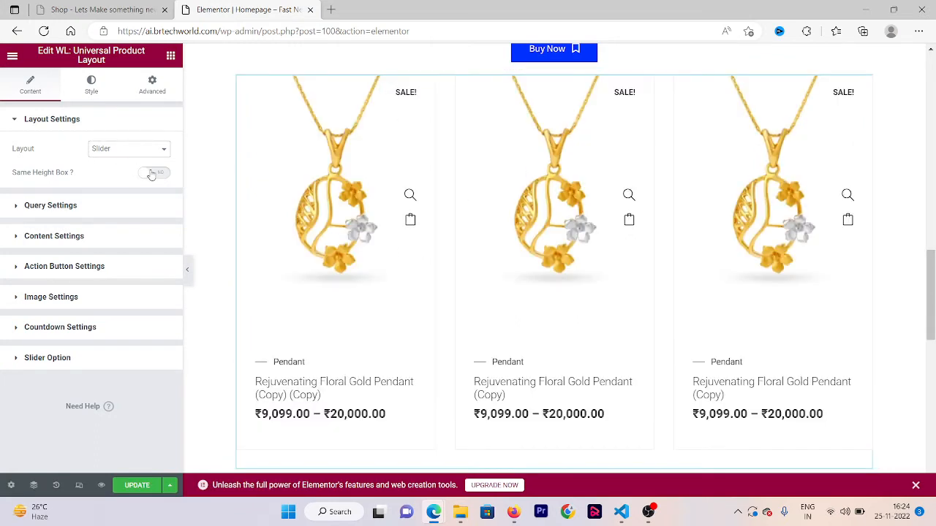
left_click(160, 174)
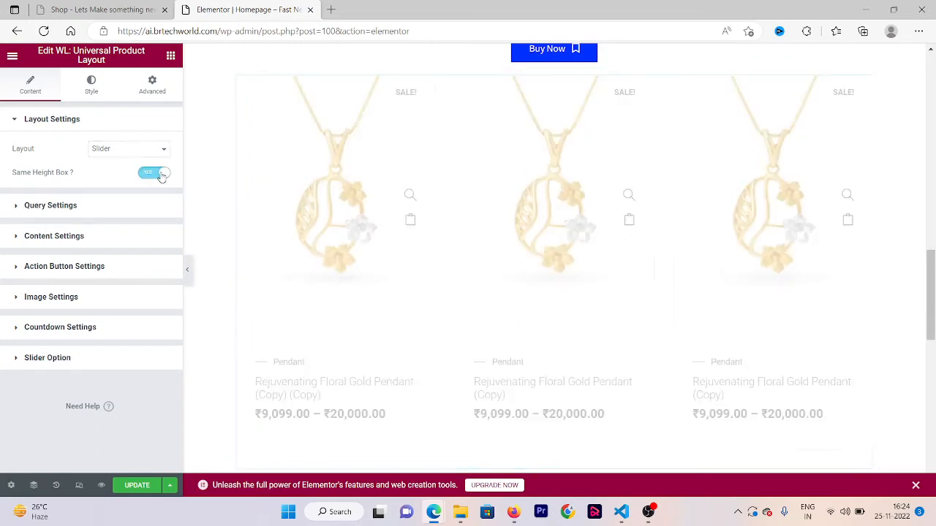
- In the widget's query settings, filter by Recent Products and set the product limit to 30
left_click(92, 212)
left_click(128, 179)
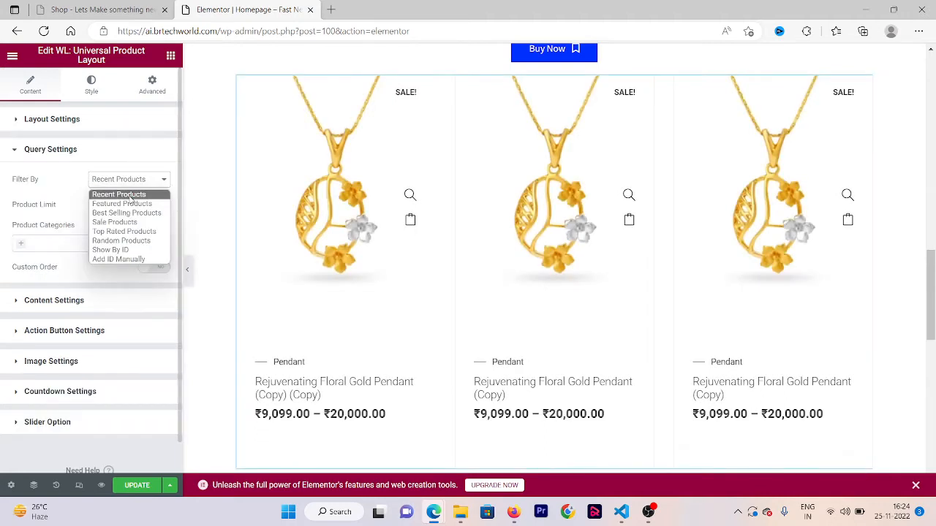
left_click(130, 198)
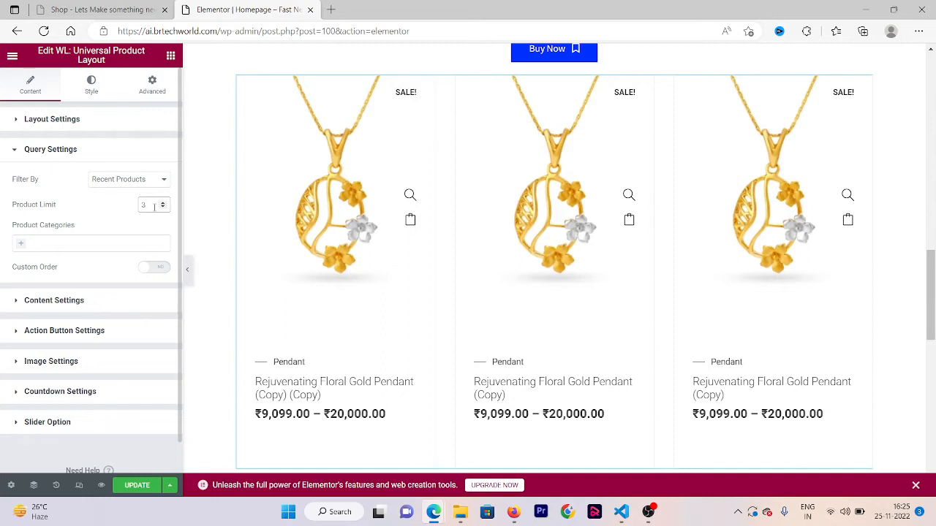
key("BackSpace")
type("30")
- Step the product slider backward and forward to check how the products scroll
left_click(218, 272)
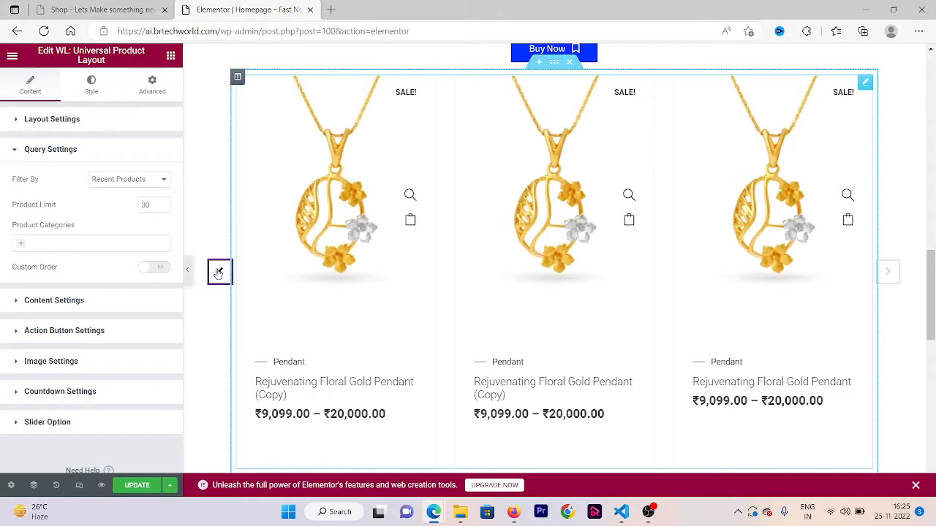
left_click(218, 274)
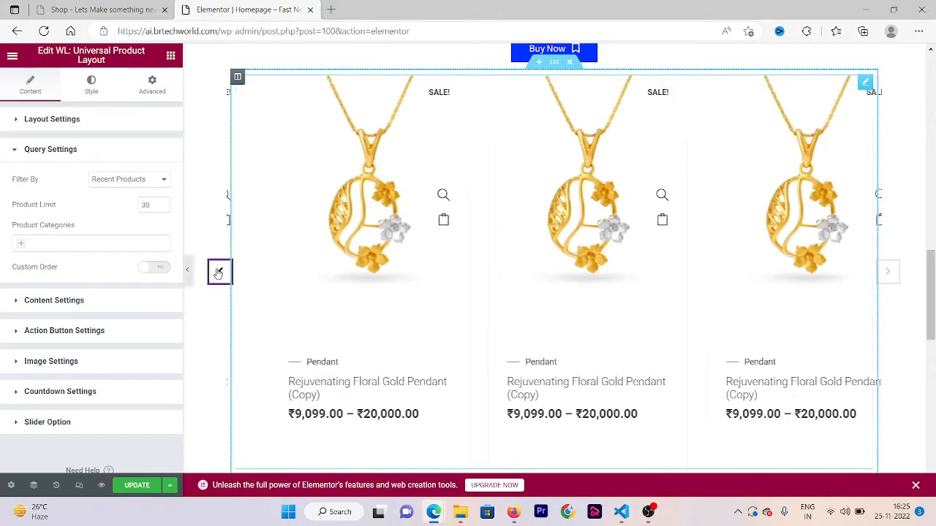
left_click(217, 273)
left_click(218, 273)
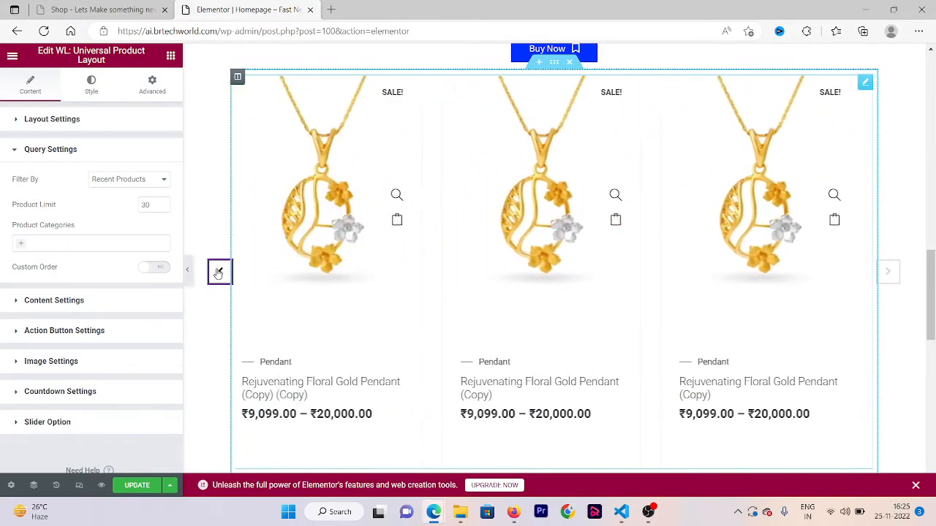
left_click(218, 274)
left_click(898, 276)
left_click(898, 274)
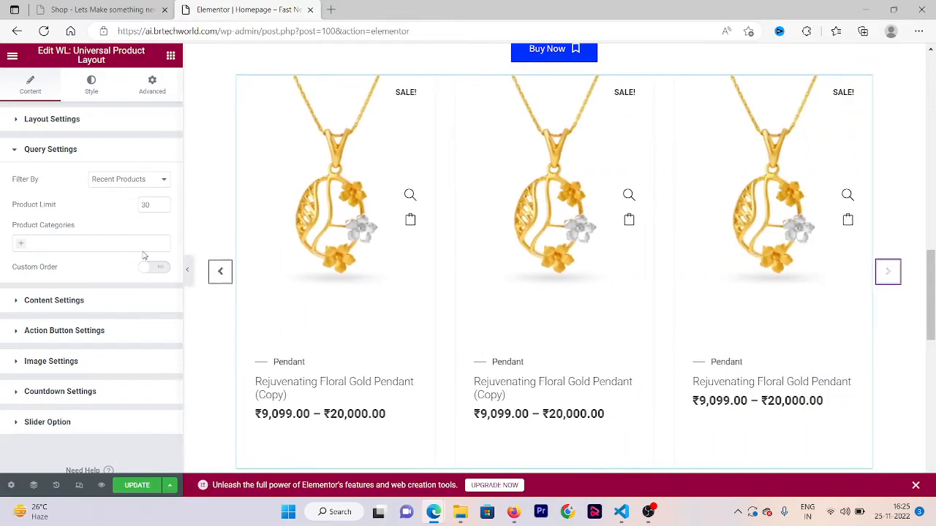
- Restrict the widget's product query to the Pendant category and leave Custom Order off
left_click(22, 247)
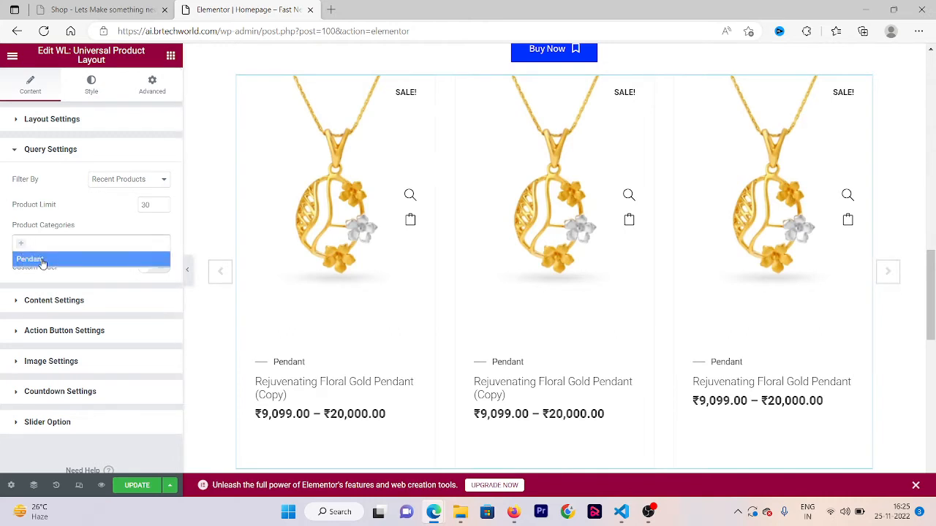
left_click(43, 261)
left_click(146, 270)
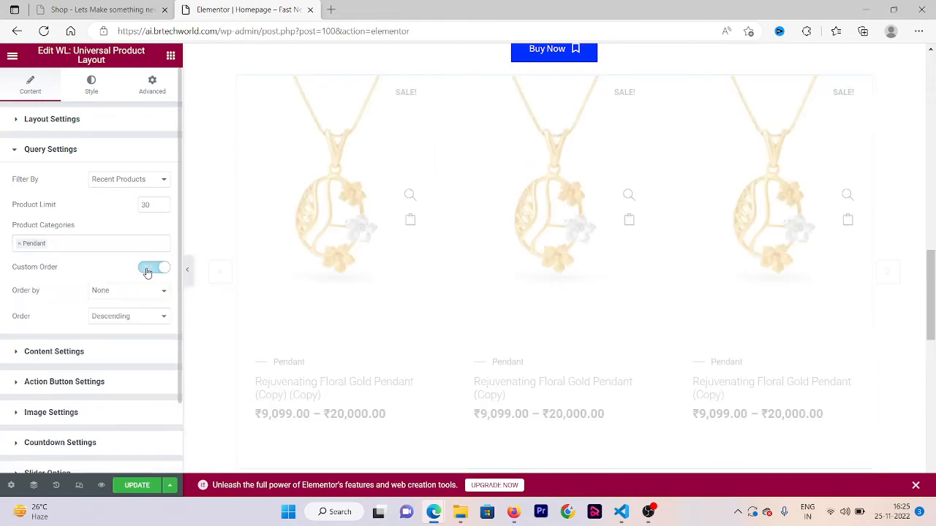
left_click(146, 271)
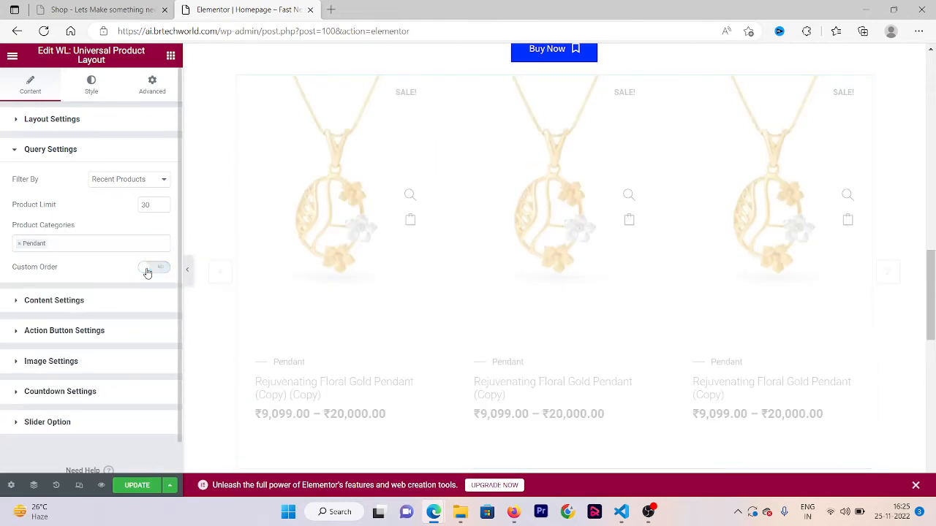
- In the content settings, try Style Two, set the style to Style Three, and toggle Hide Category on and back off
left_click(93, 301)
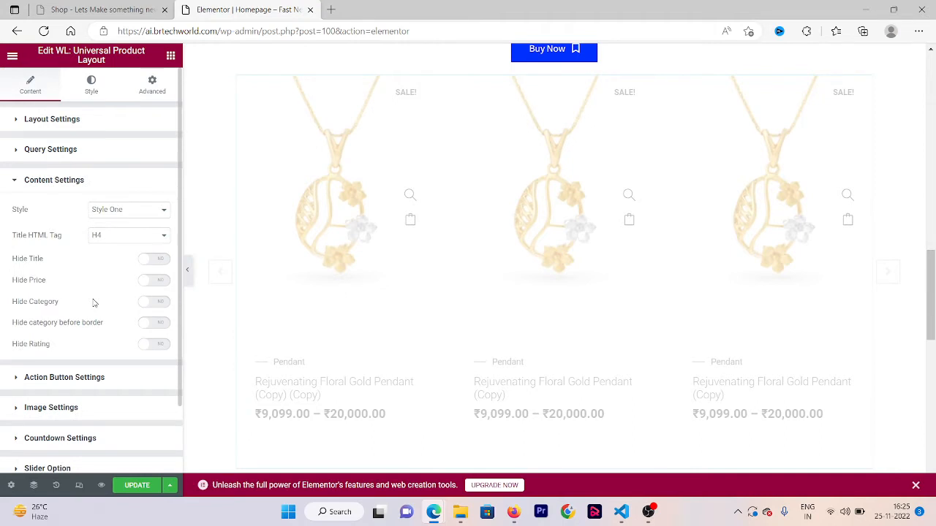
left_click(121, 210)
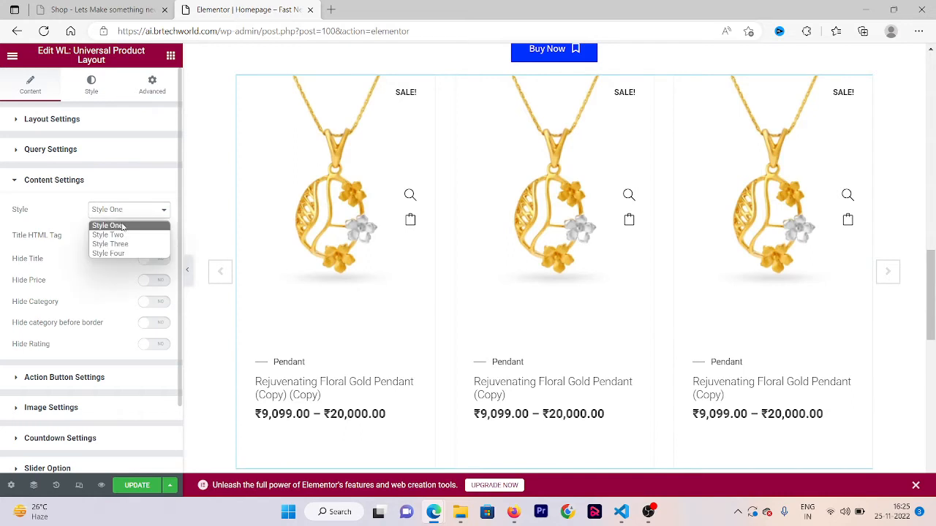
left_click(104, 235)
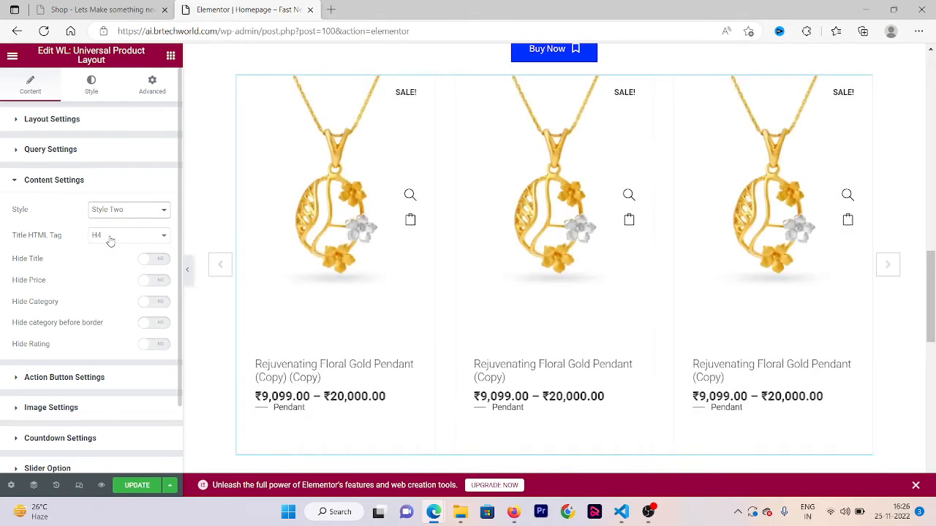
left_click(110, 215)
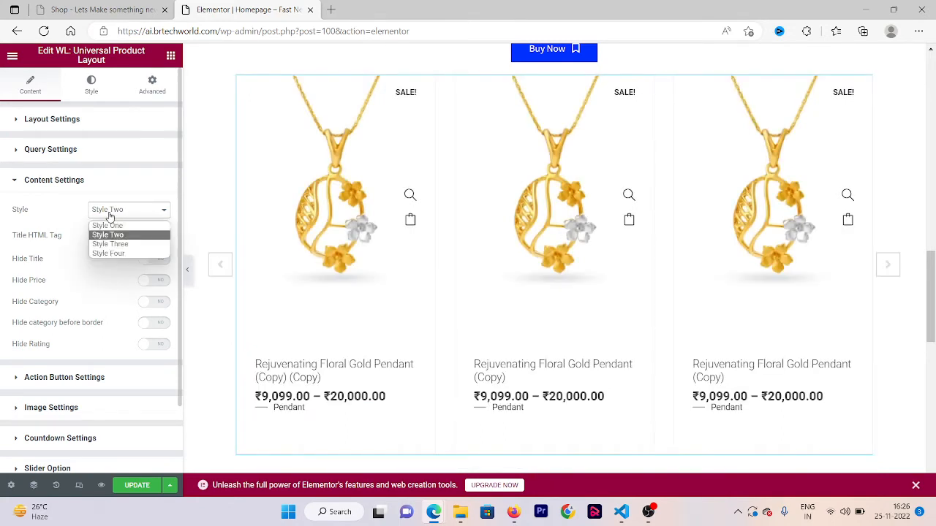
left_click(137, 247)
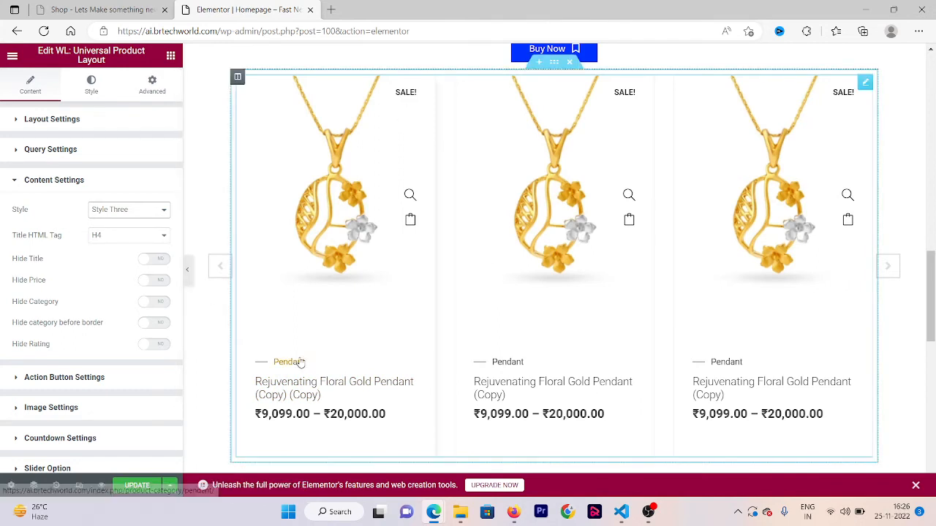
left_click(155, 306)
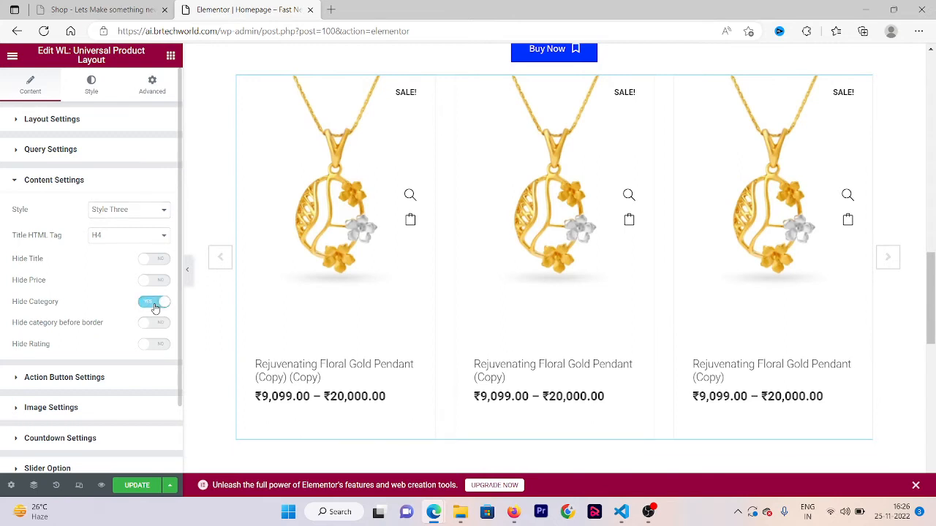
left_click(155, 307)
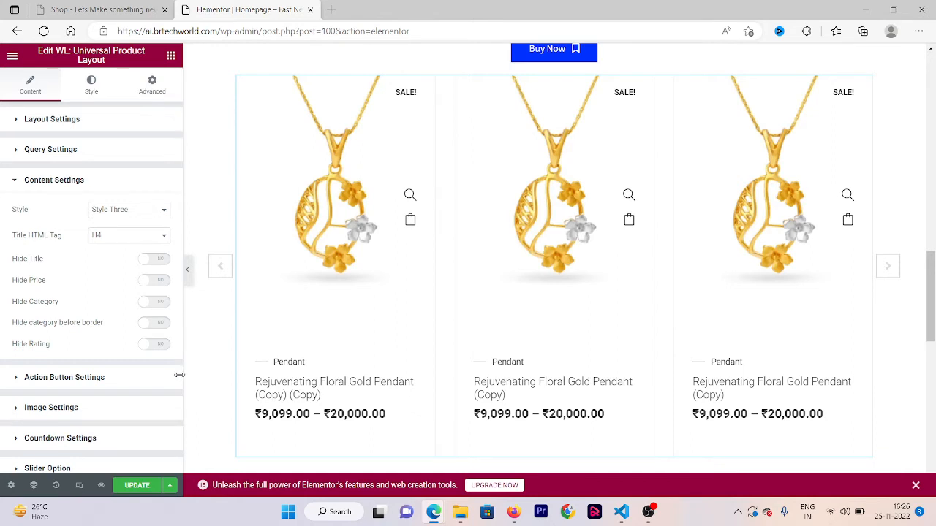
- Set the product action buttons to show on Hover and place them in the Middle position
left_click(149, 379)
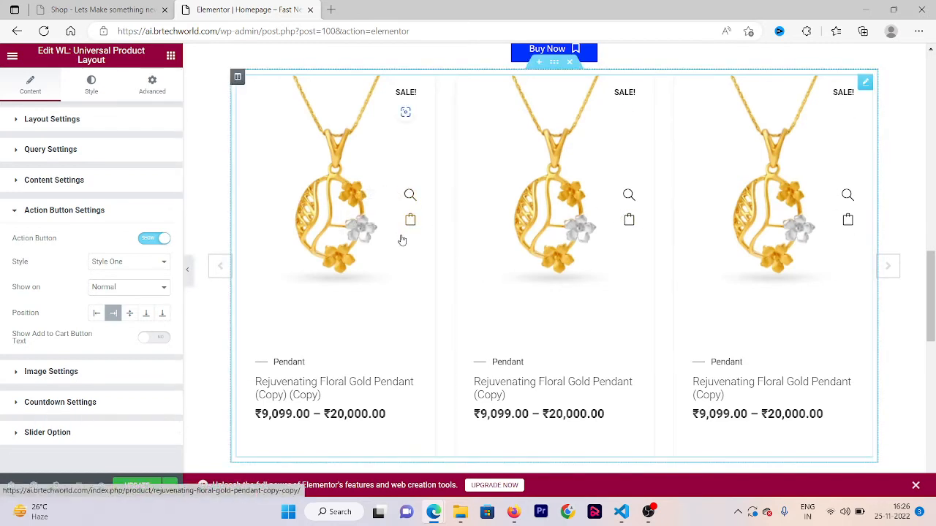
left_click(156, 287)
left_click(114, 306)
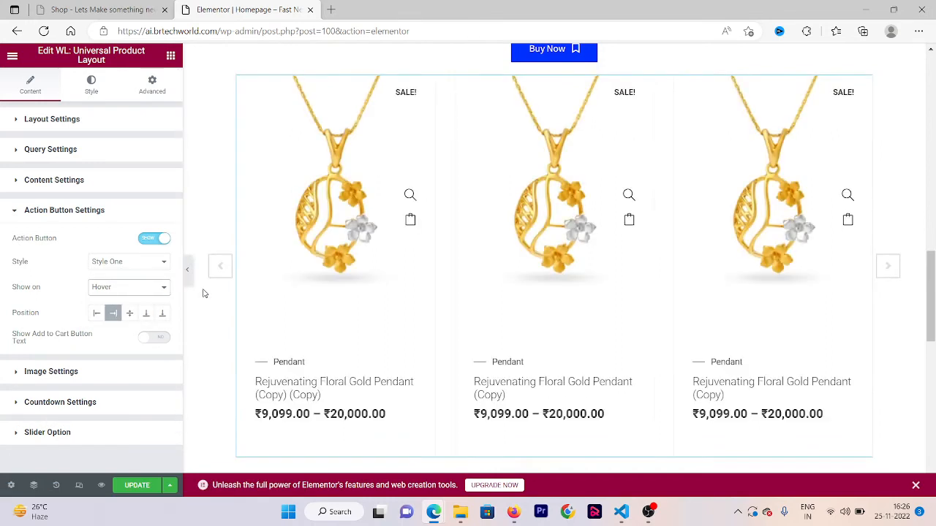
mouse_move(305, 273)
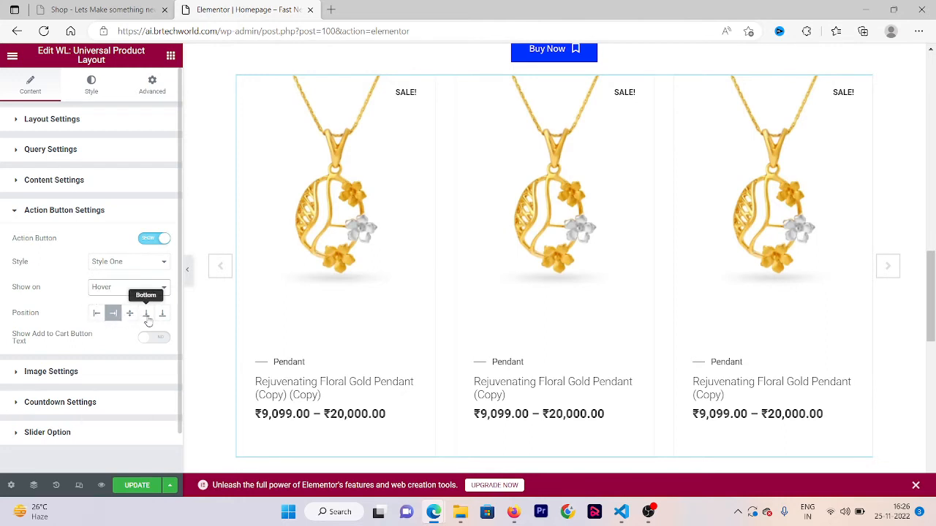
left_click(95, 316)
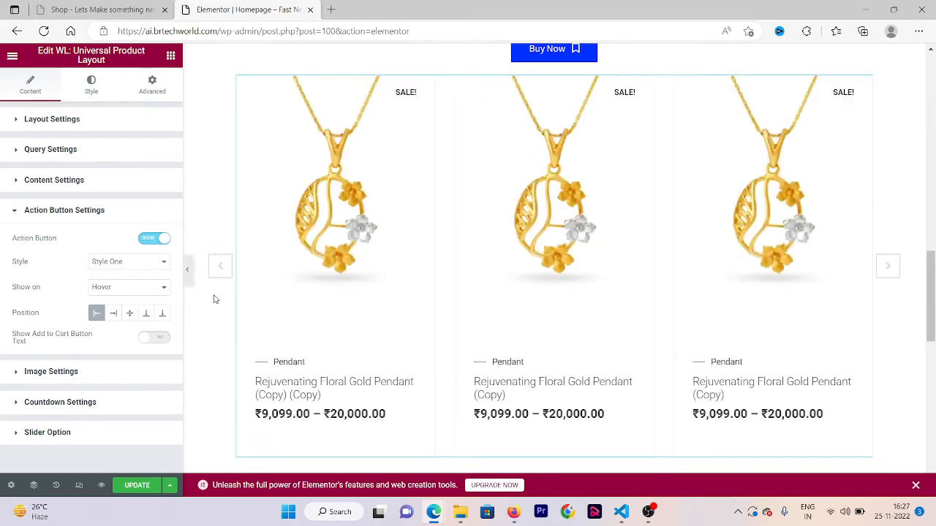
left_click(131, 314)
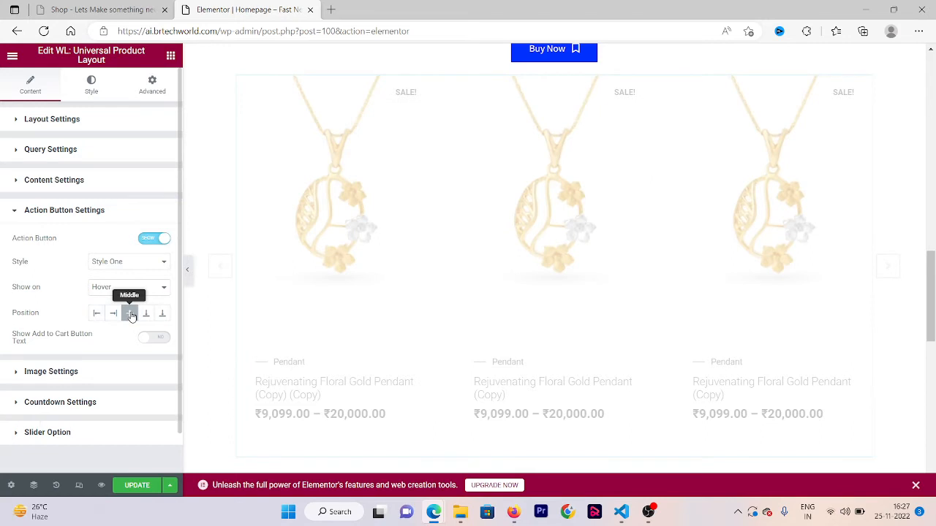
mouse_move(326, 228)
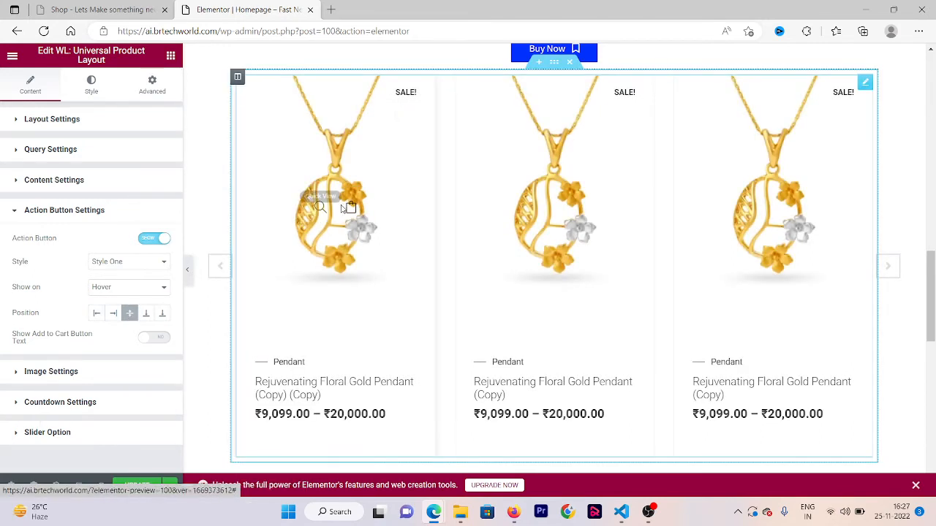
- Compare the action button styles Two and Three on the product cards and set the style to Style Two
left_click(109, 268)
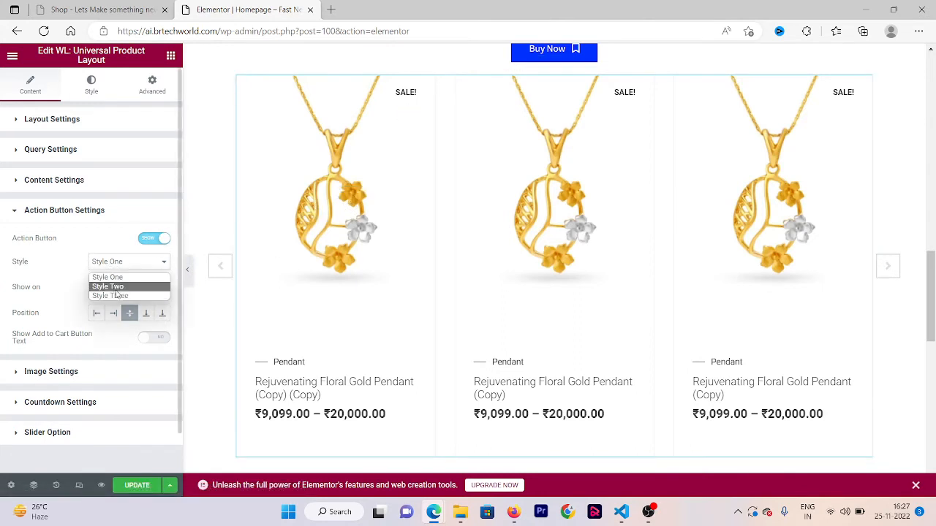
left_click(109, 286)
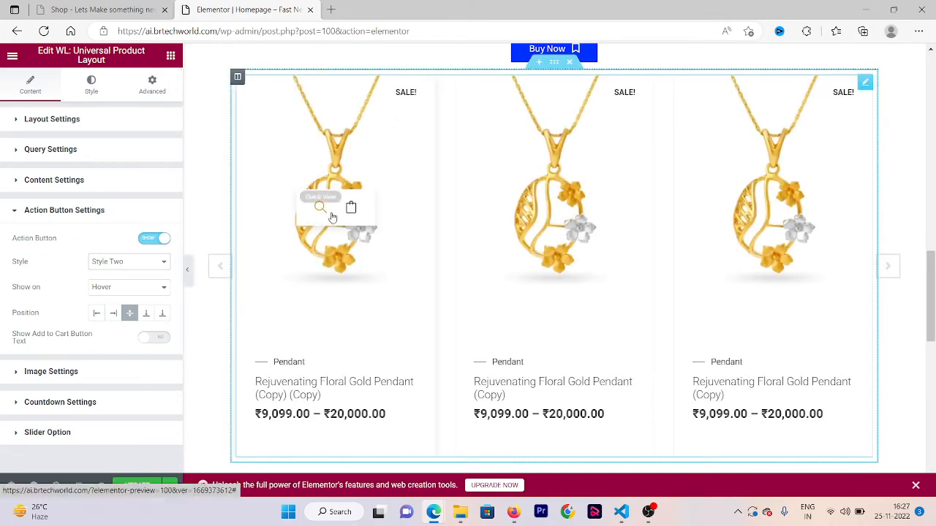
left_click(149, 265)
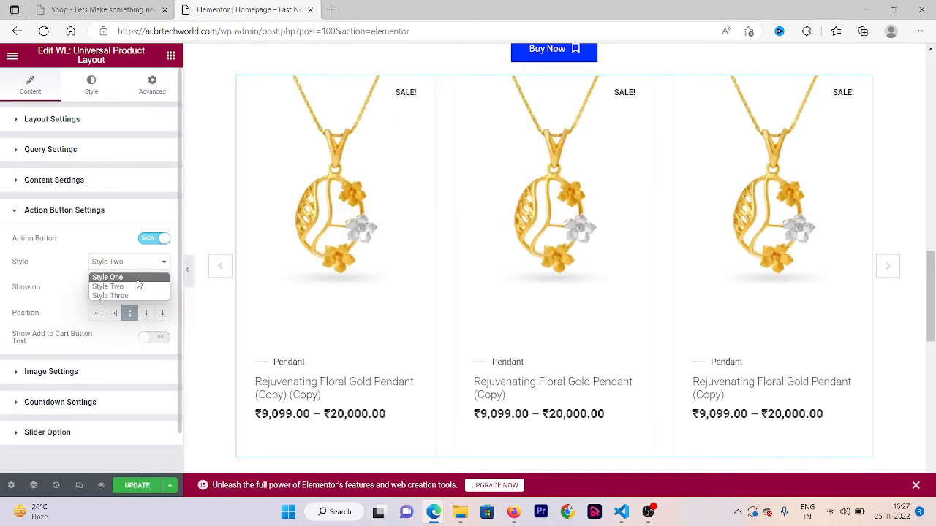
left_click(104, 296)
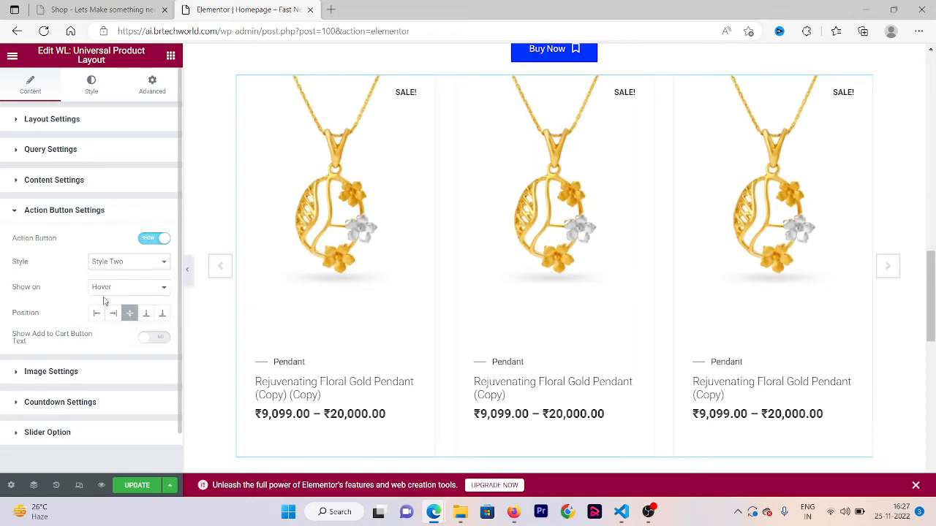
mouse_move(288, 246)
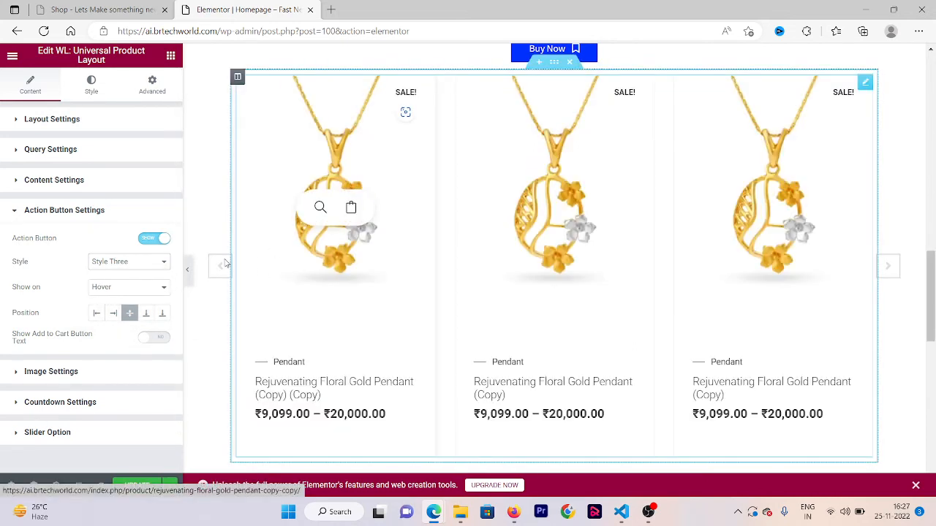
left_click(151, 264)
left_click(121, 287)
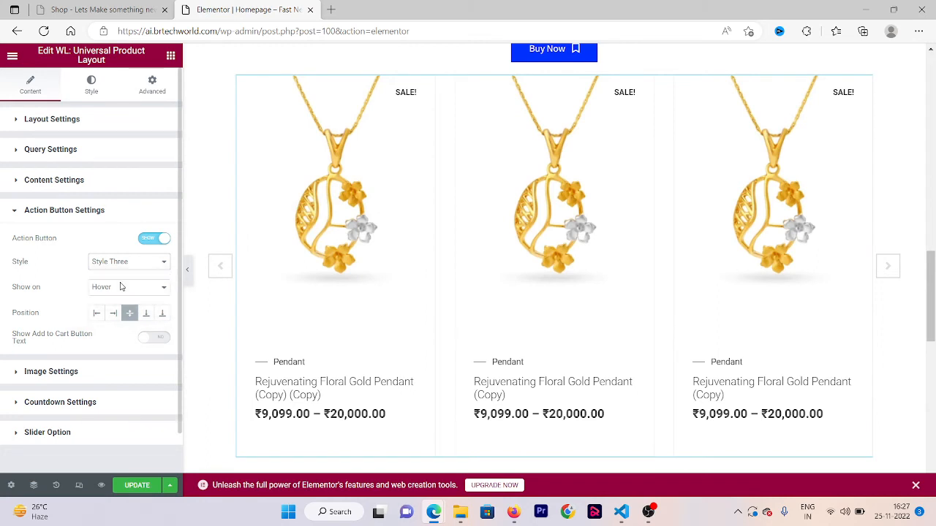
- Try the Image Slider thumbnails style for the product images and switch back to Single Image
left_click(22, 212)
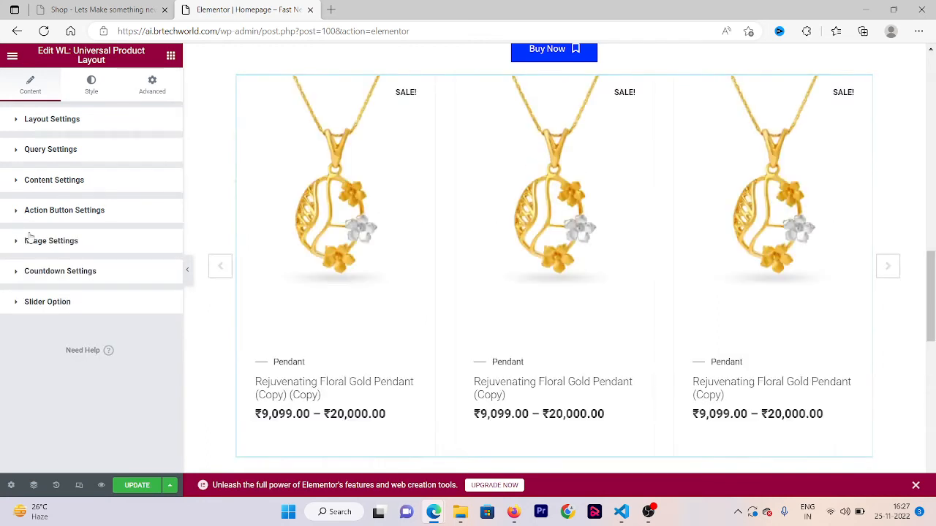
left_click(29, 233)
left_click(98, 272)
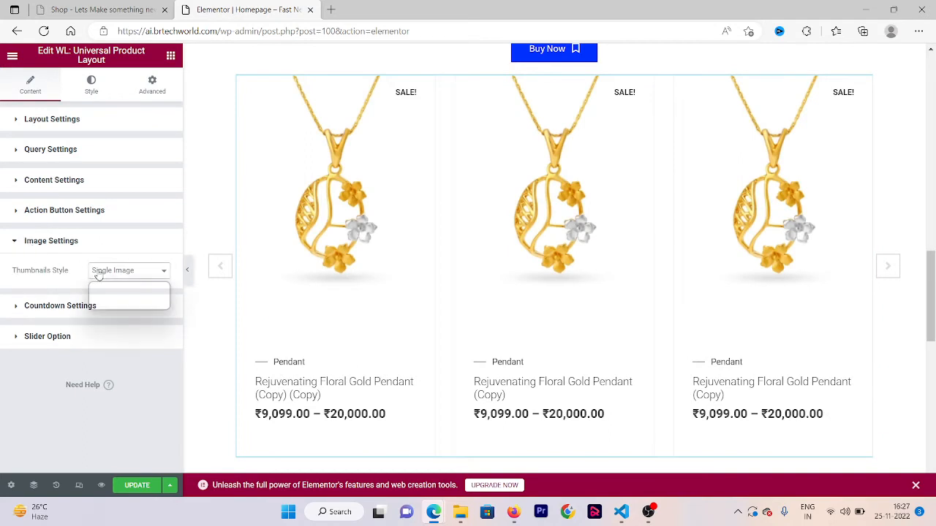
left_click(113, 296)
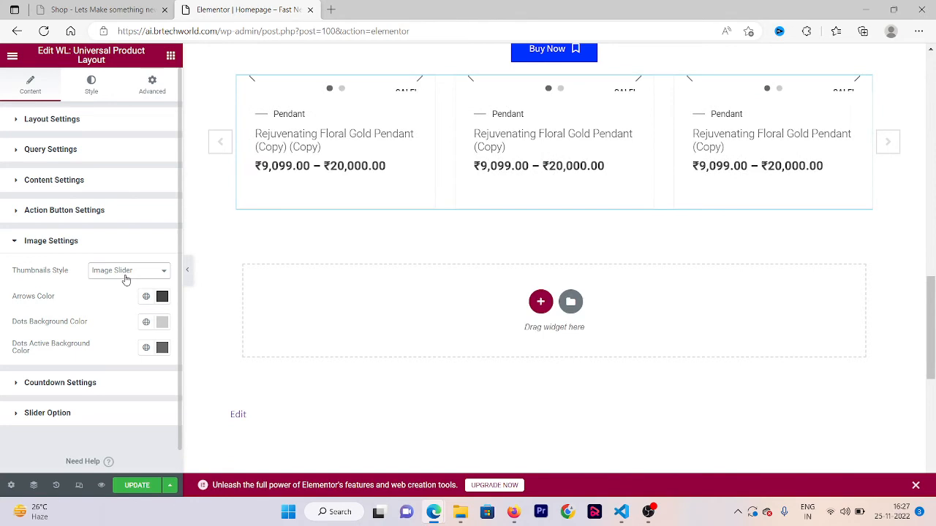
scroll(380, 194, "up", 2)
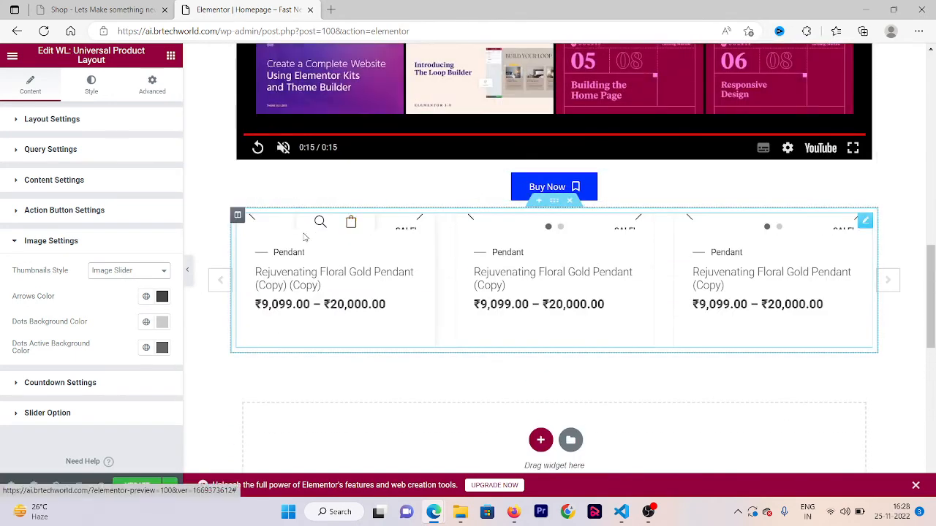
left_click(143, 277)
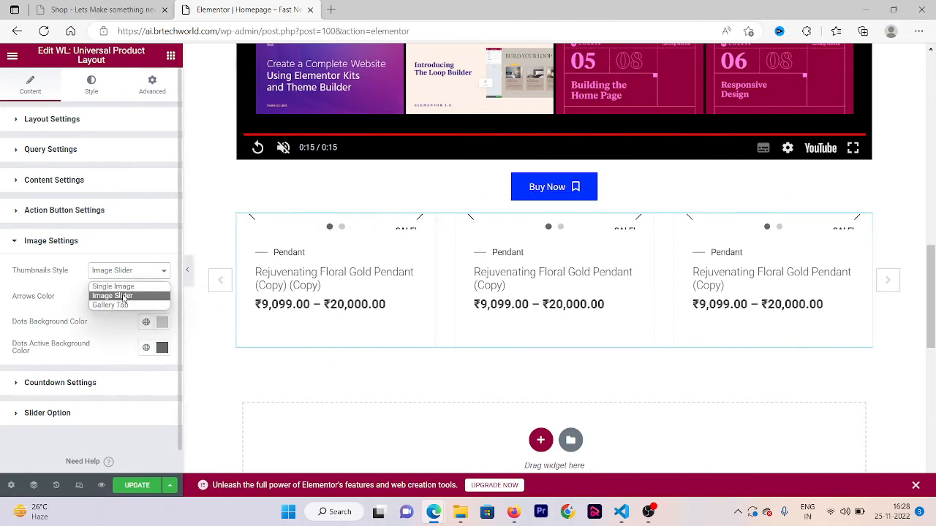
left_click(114, 287)
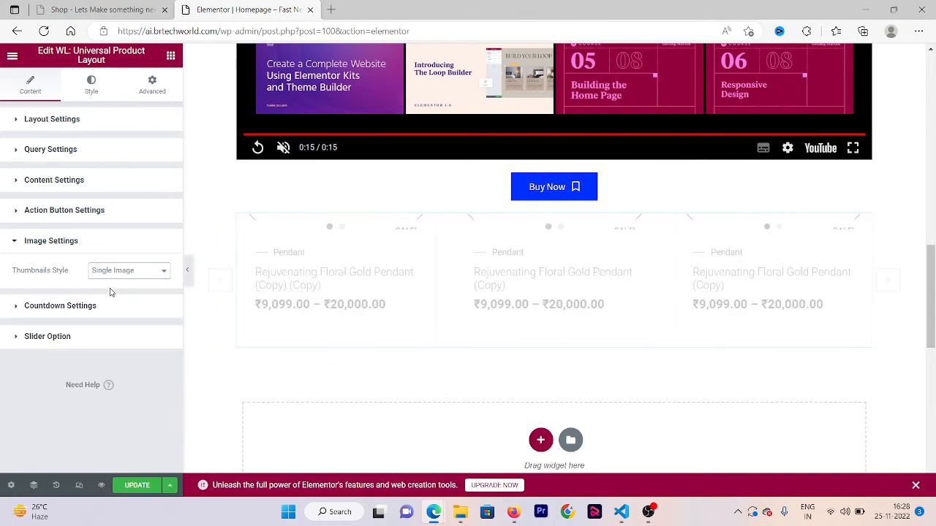
- In the slider options, set Slider Items to 4 and turn on Slider dots
left_click(87, 307)
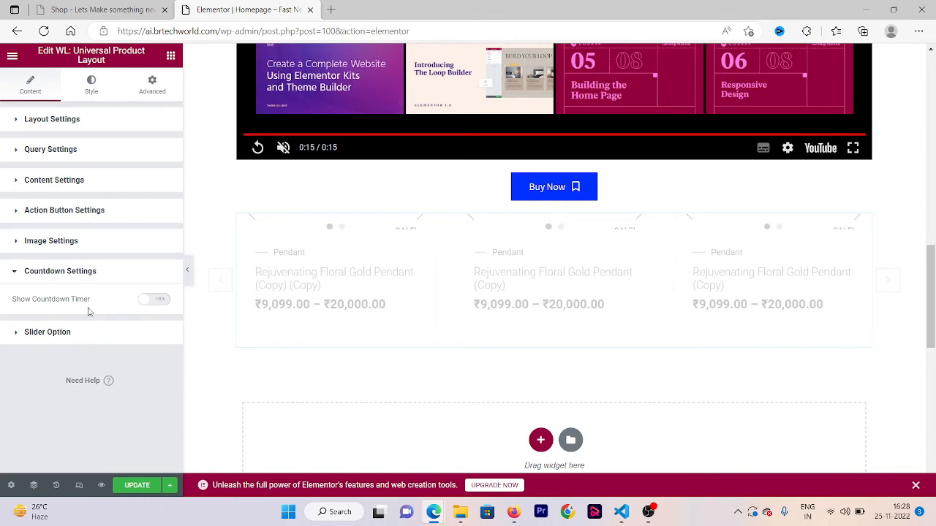
left_click(83, 335)
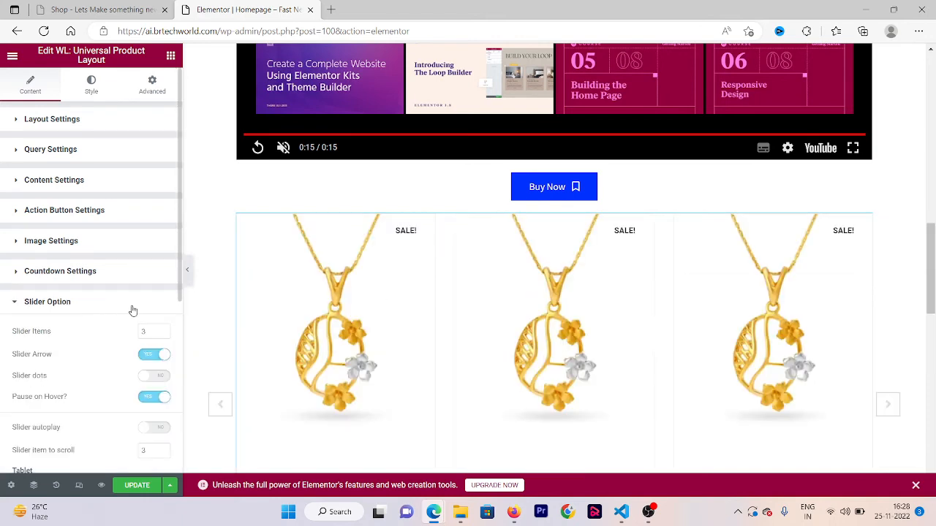
left_click_drag(174, 294, 174, 295)
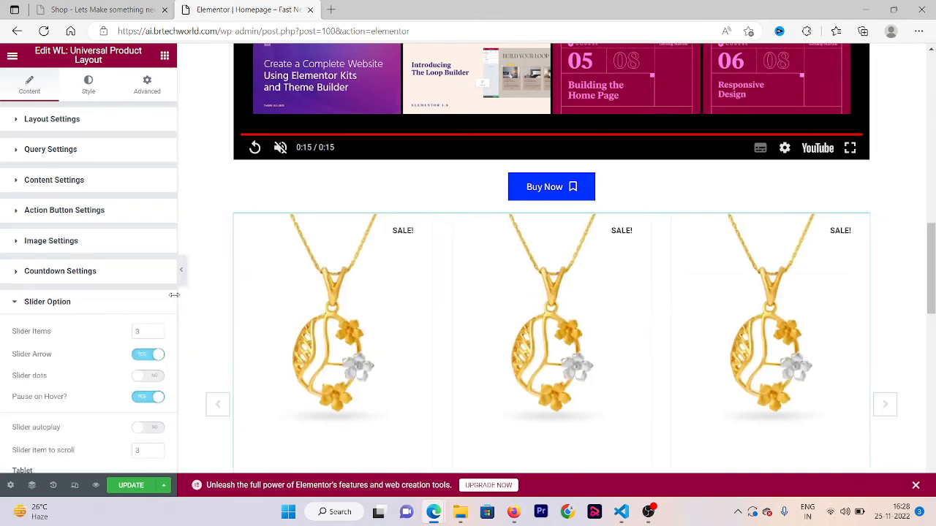
scroll(148, 157, "down", 4)
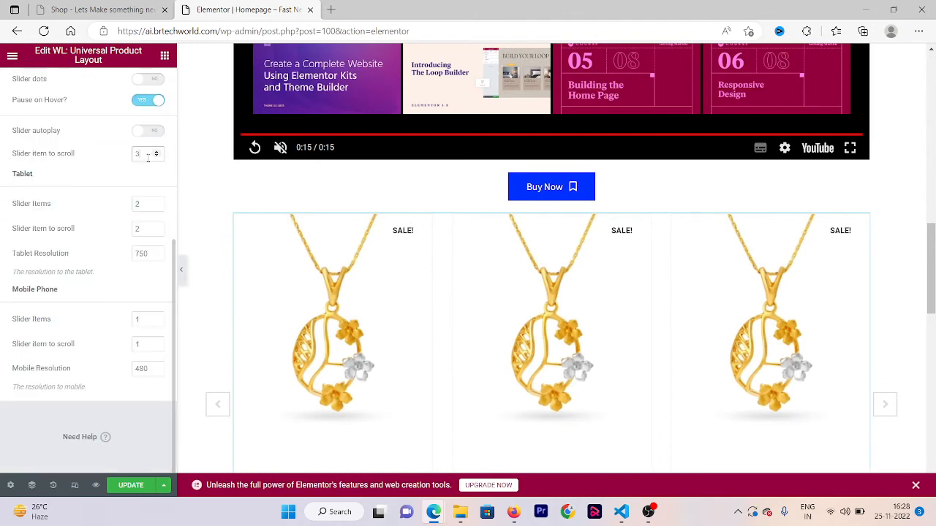
scroll(105, 158, "up", 1)
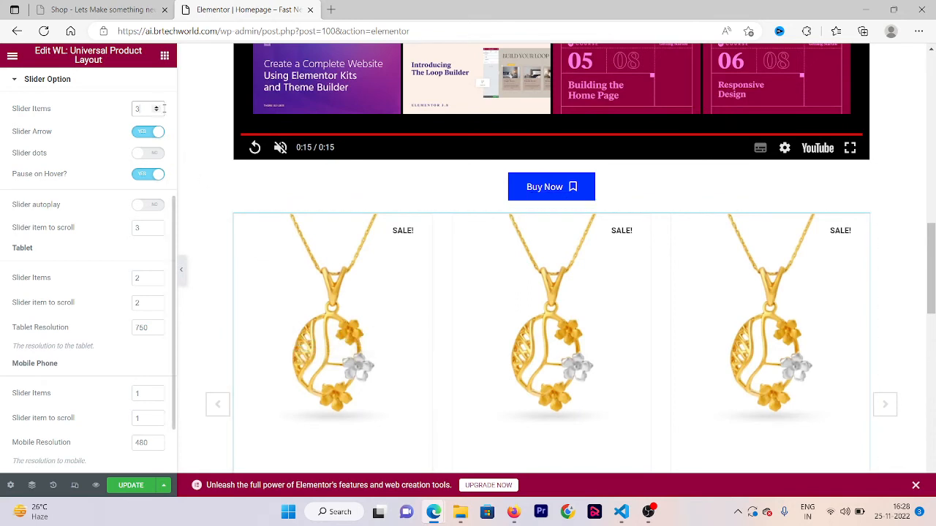
left_click(157, 107)
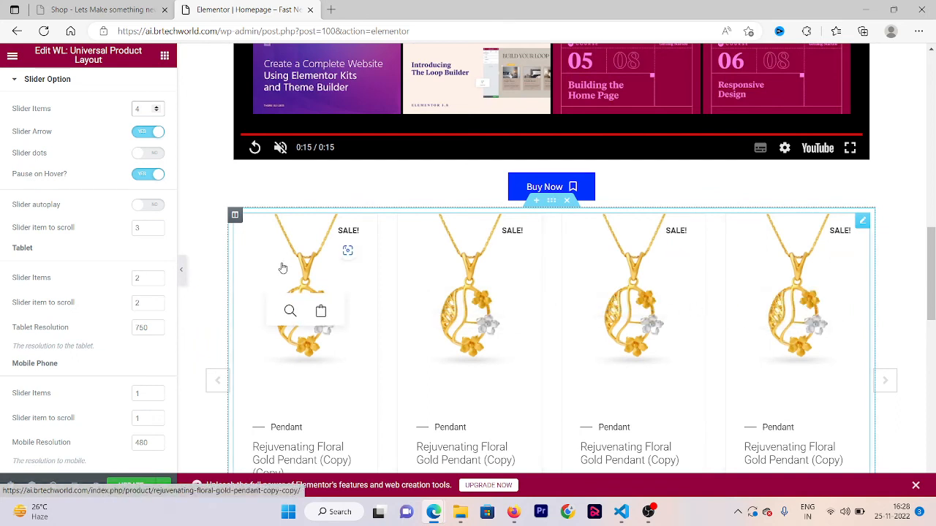
left_click(149, 153)
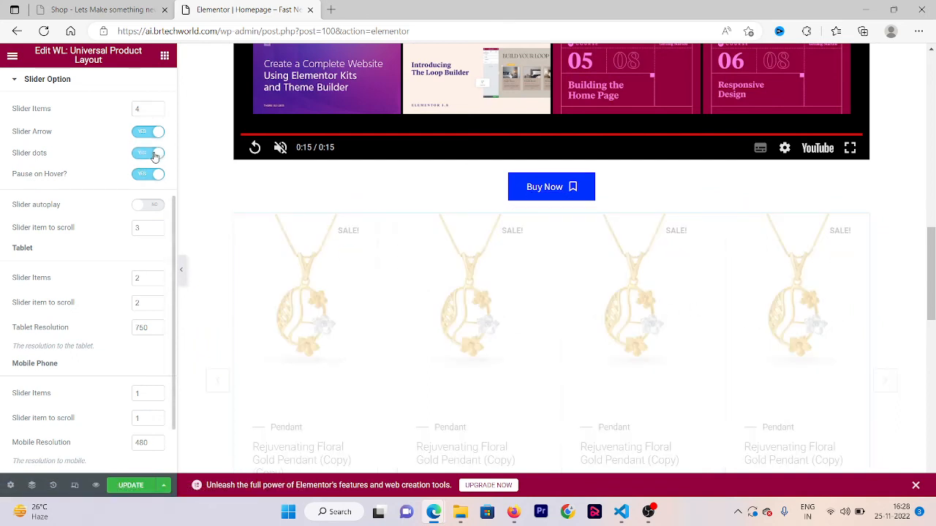
- Turn on Slider autoplay for the product slider and set the desktop Slider item to scroll to 1
left_click_drag(930, 313, 931, 367)
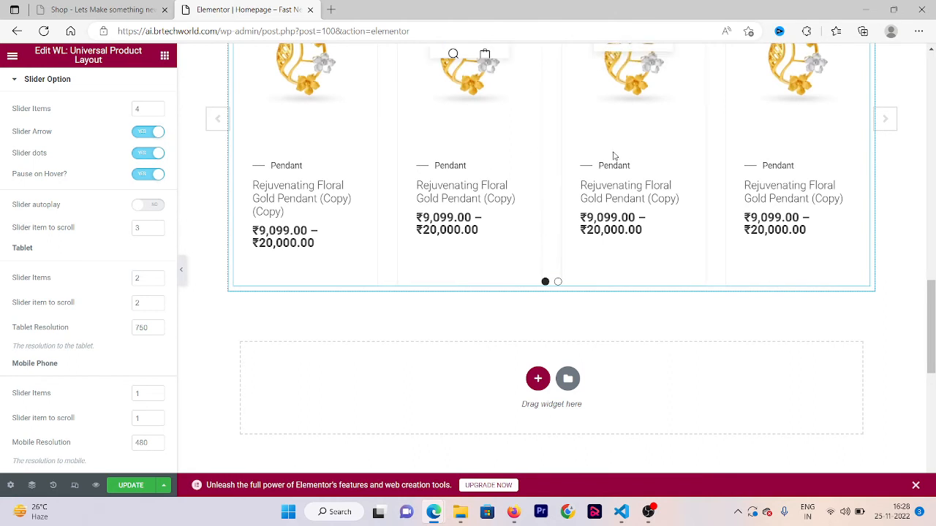
left_click(144, 208)
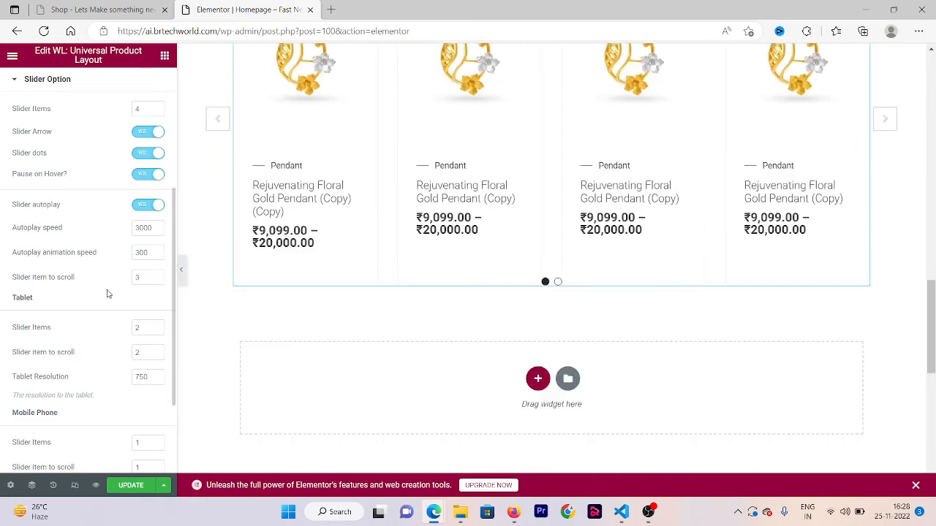
left_click(146, 277)
key("BackSpace")
type("1")
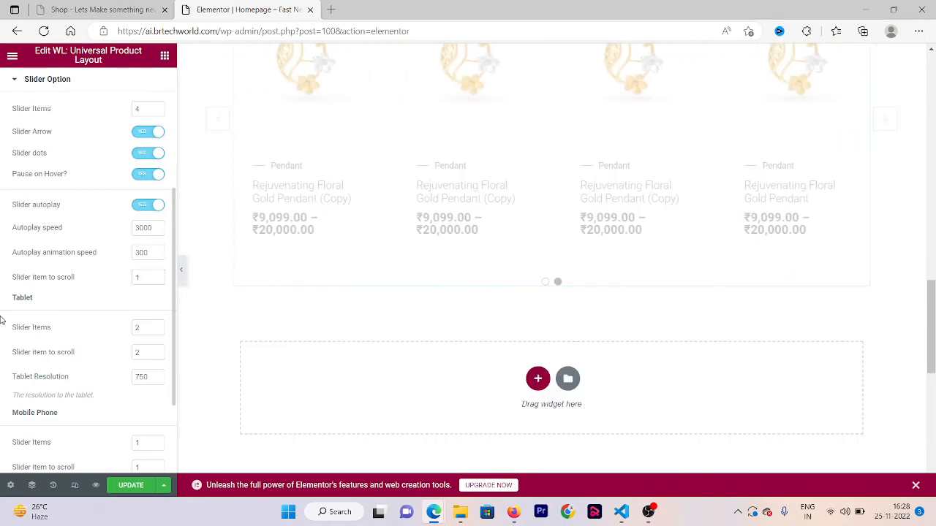
- Update the homepage with the slider settings and open the preview to check the four-item product slider
scroll(2, 320, "down", 3)
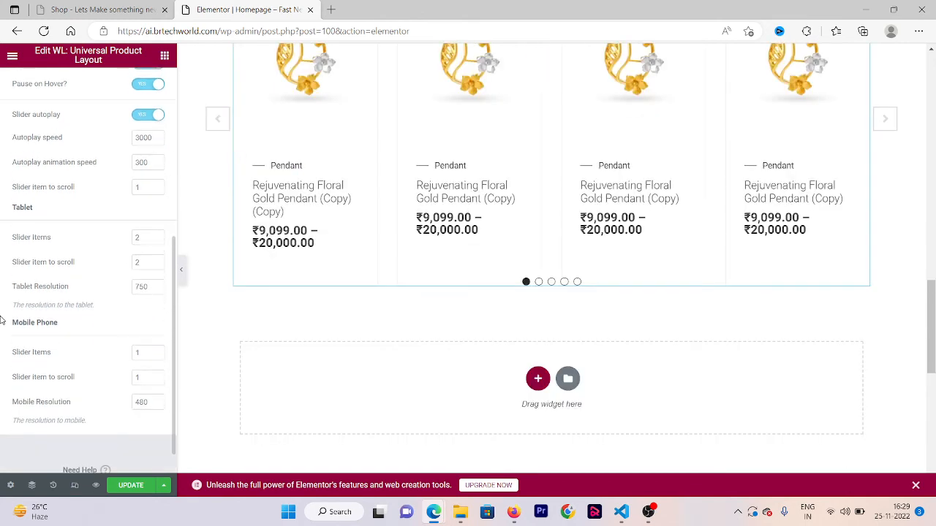
scroll(3, 319, "down", 1)
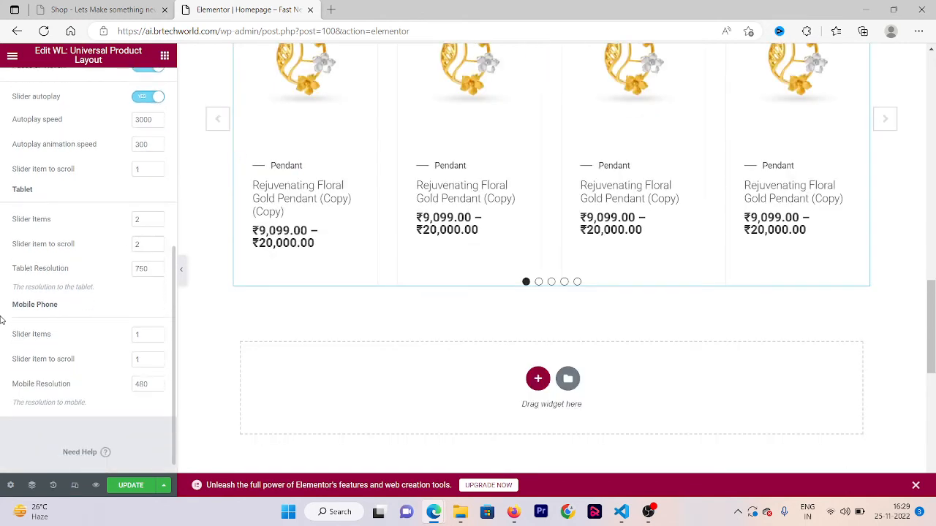
left_click(130, 485)
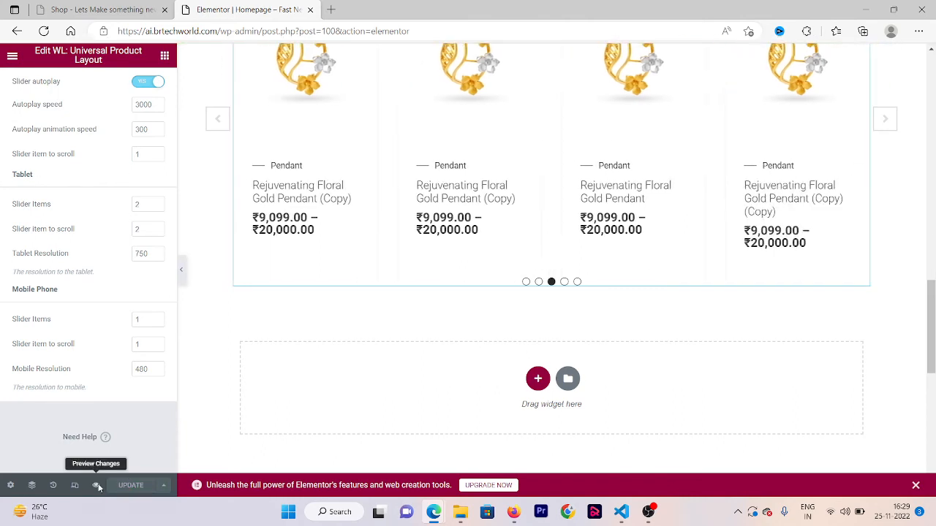
left_click(97, 485)
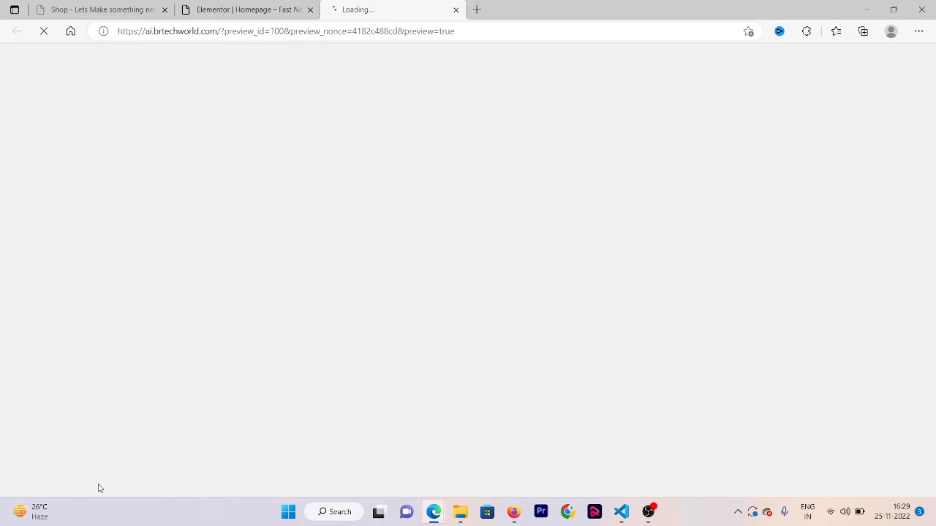
scroll(99, 489, "down", 3)
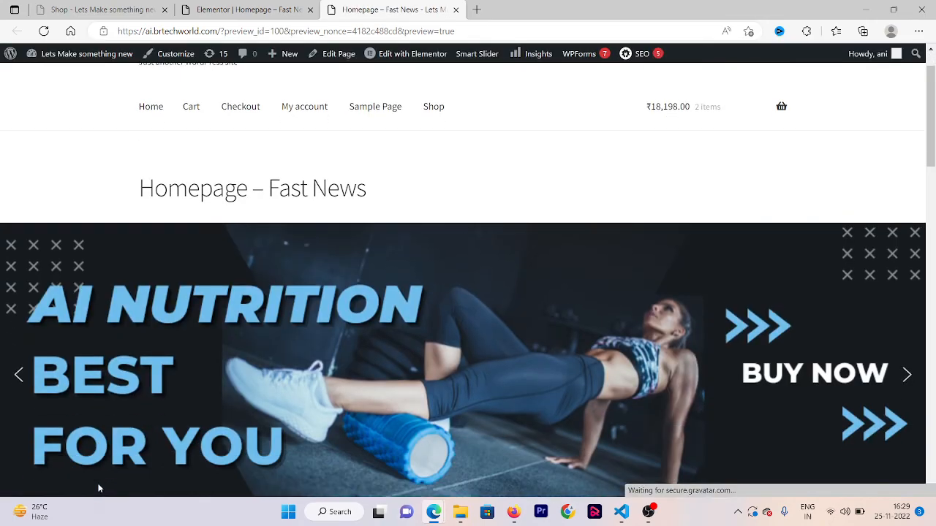
scroll(100, 489, "down", 7)
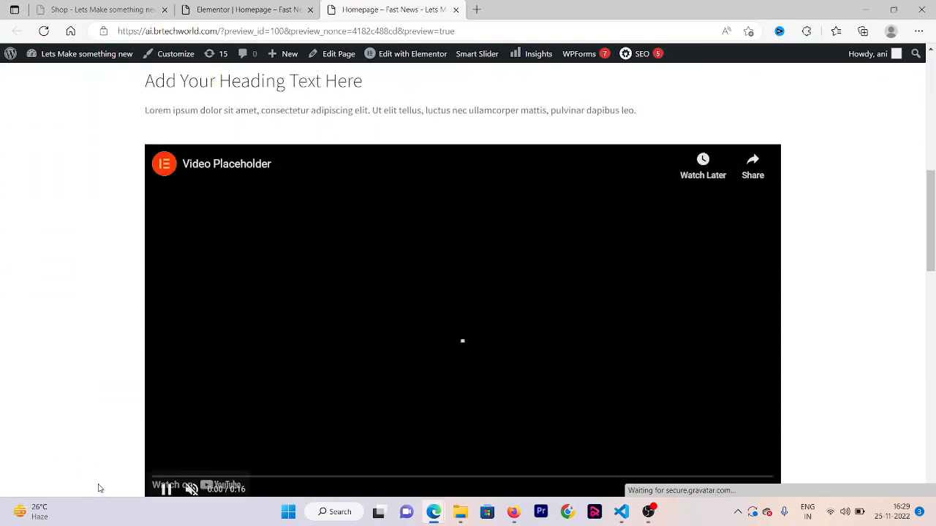
scroll(100, 489, "down", 3)
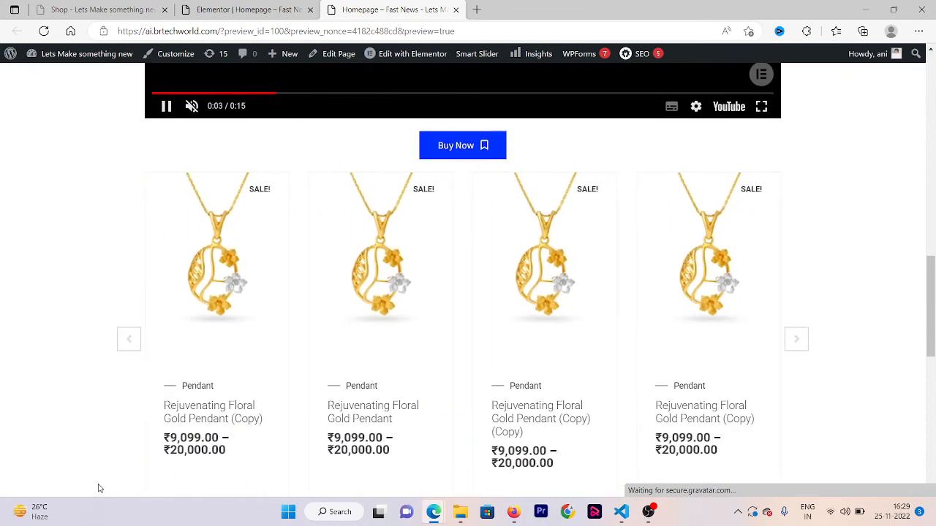
scroll(100, 488, "down", 1)
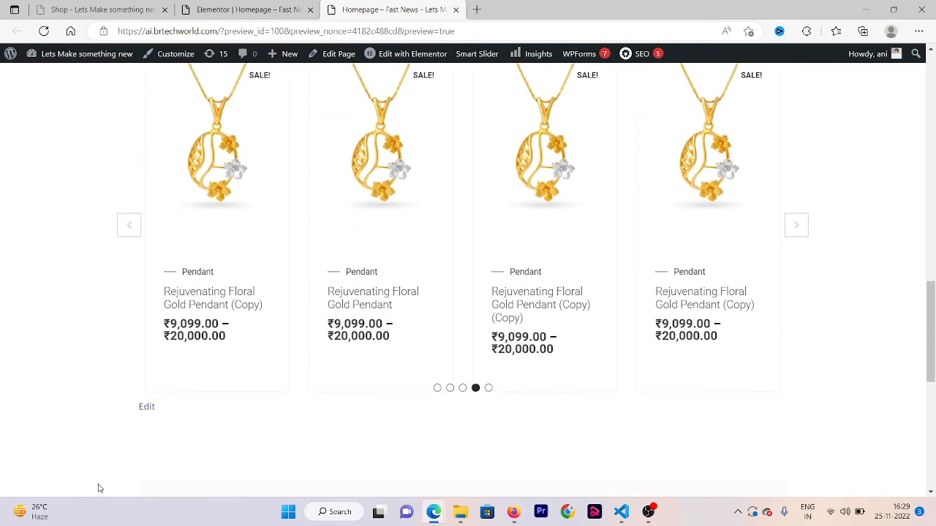
- Return to the Elementor editor, set the desktop Slider Items to 3 and update the homepage
left_click(193, 8)
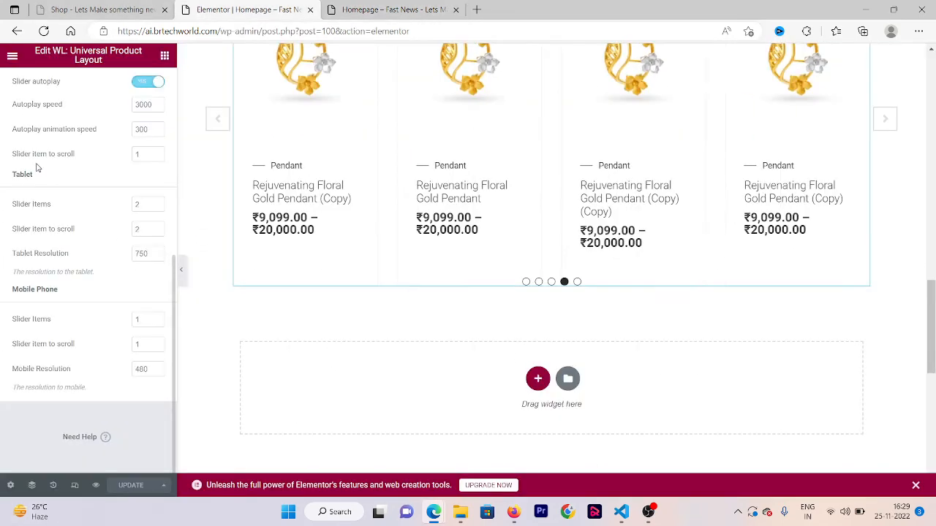
scroll(1, 175, "up", 2)
left_click(157, 118)
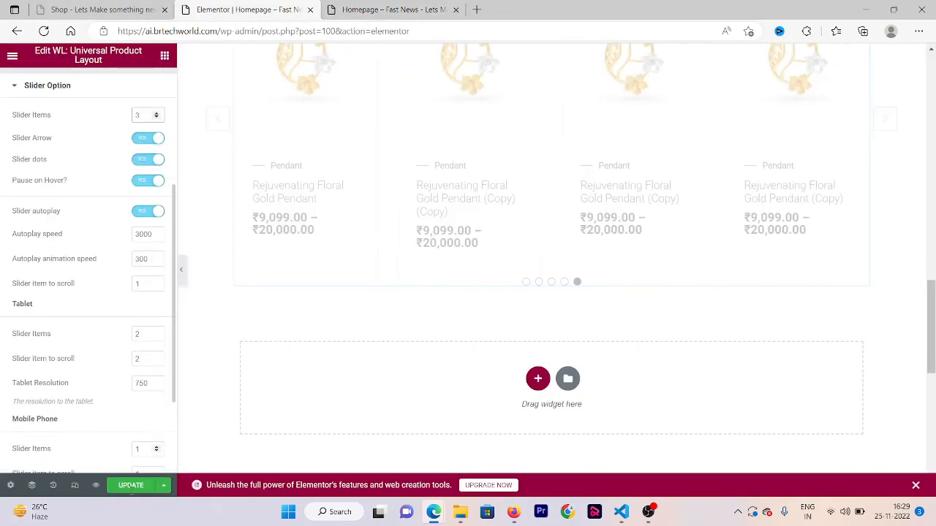
left_click(125, 490)
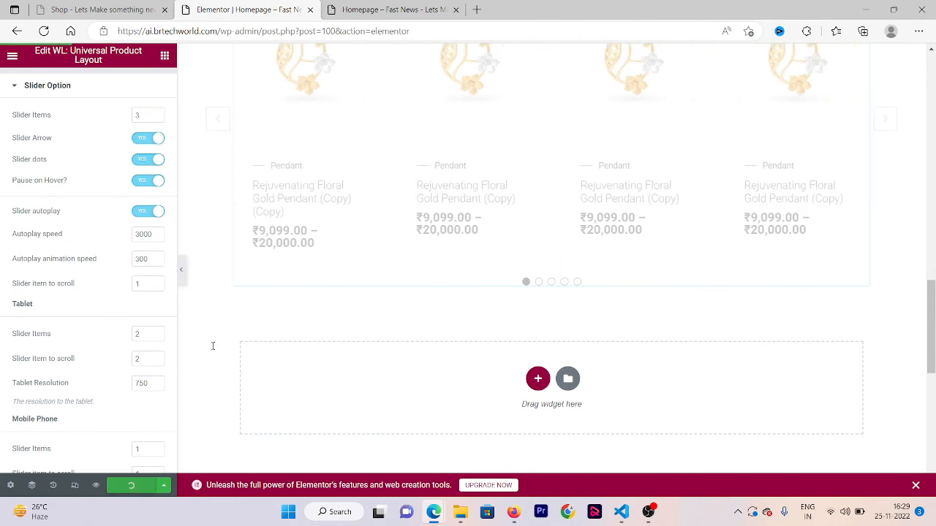
- Reload the homepage preview and advance the product slider with its next arrow to check its sliding
left_click(400, 7)
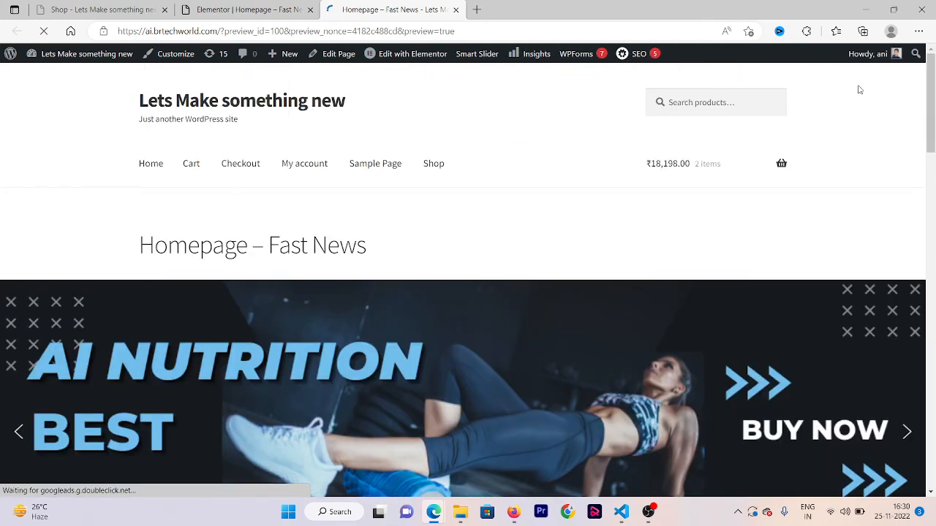
left_click_drag(933, 138, 933, 330)
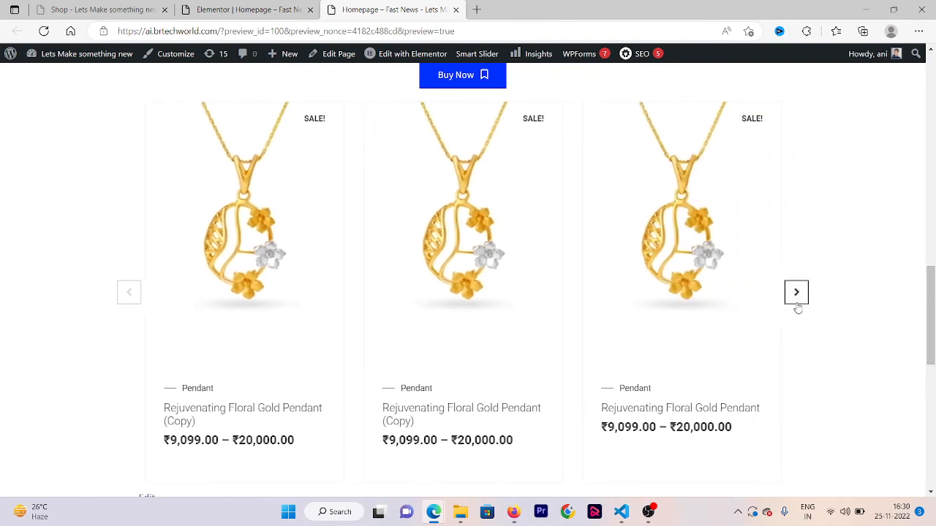
left_click(796, 296)
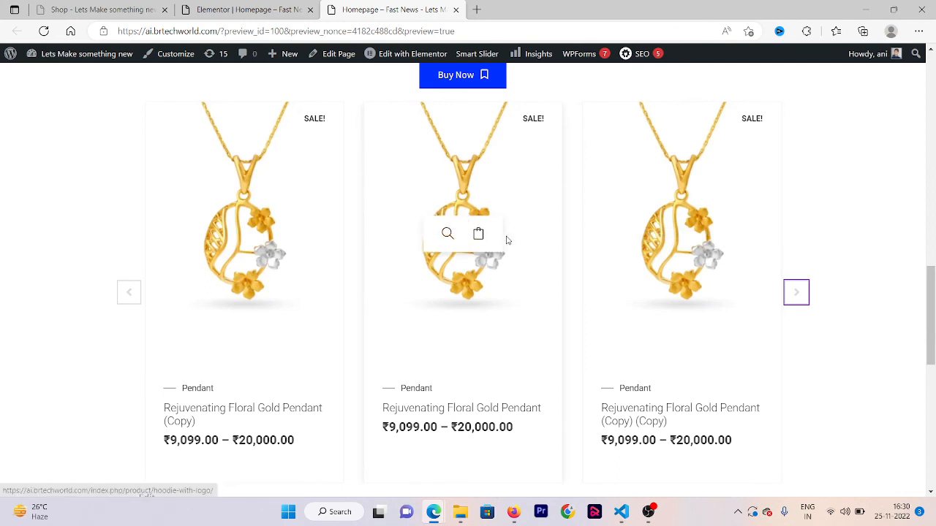
- Inspect the homepage preview in the browser's device emulation at iPhone SE size to check the product slider's mobile layout
right_click(48, 352)
left_click(97, 338)
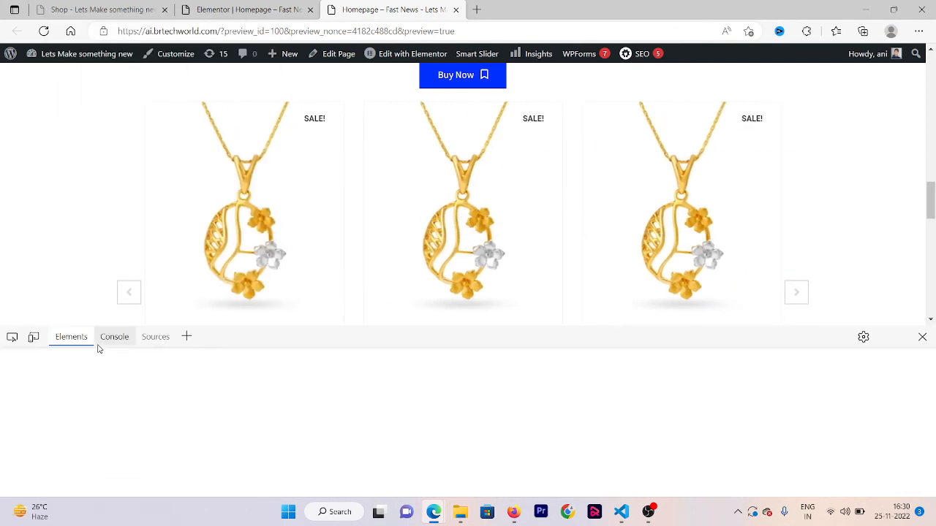
left_click(33, 336)
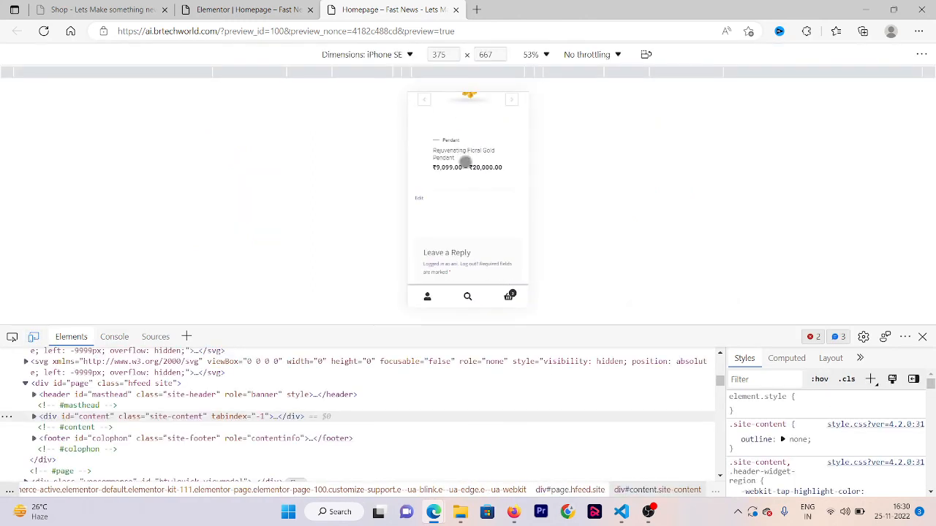
scroll(474, 259, "up", 1)
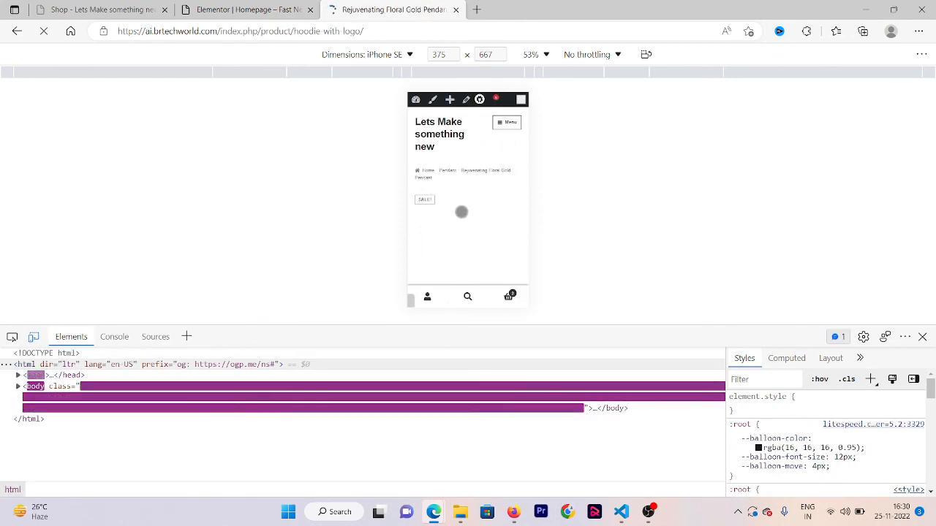
left_click(20, 35)
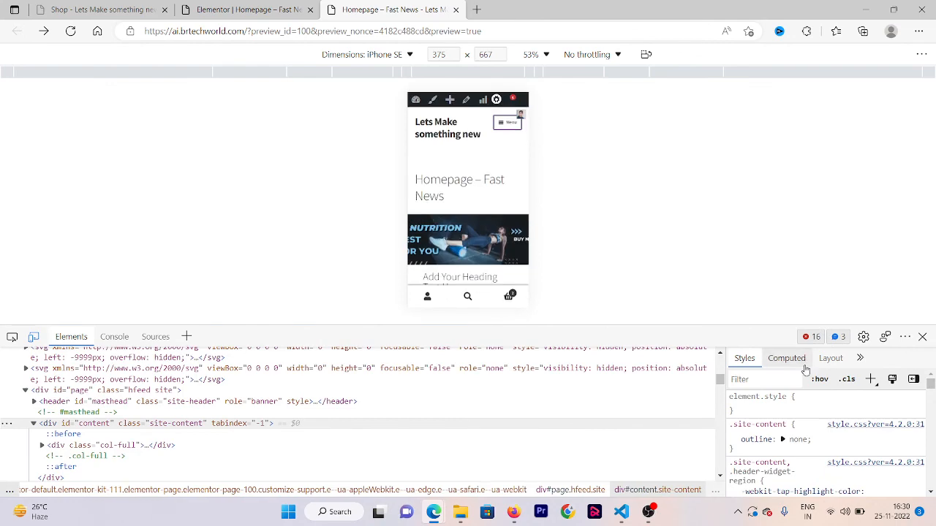
- Close the developer tools and review the product slider on the homepage preview at desktop width
left_click(922, 337)
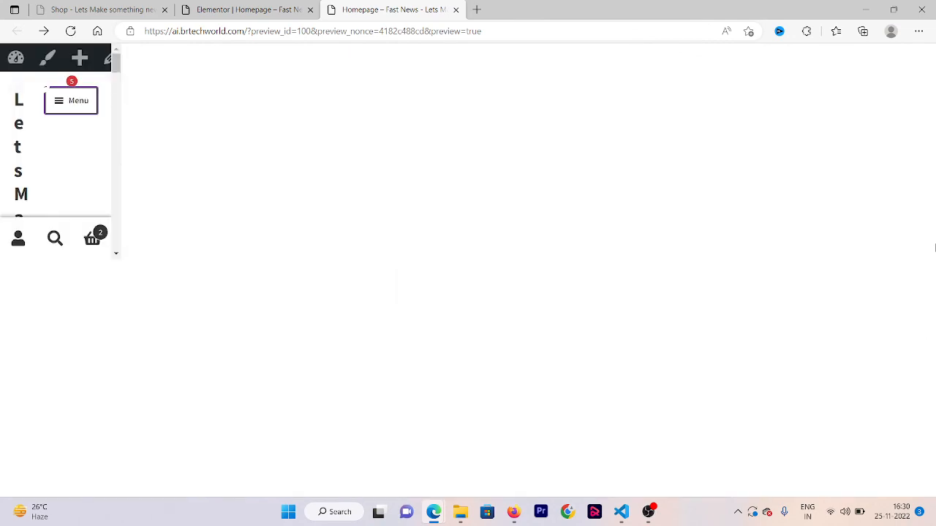
scroll(935, 249, "down", 5)
scroll(934, 248, "down", 6)
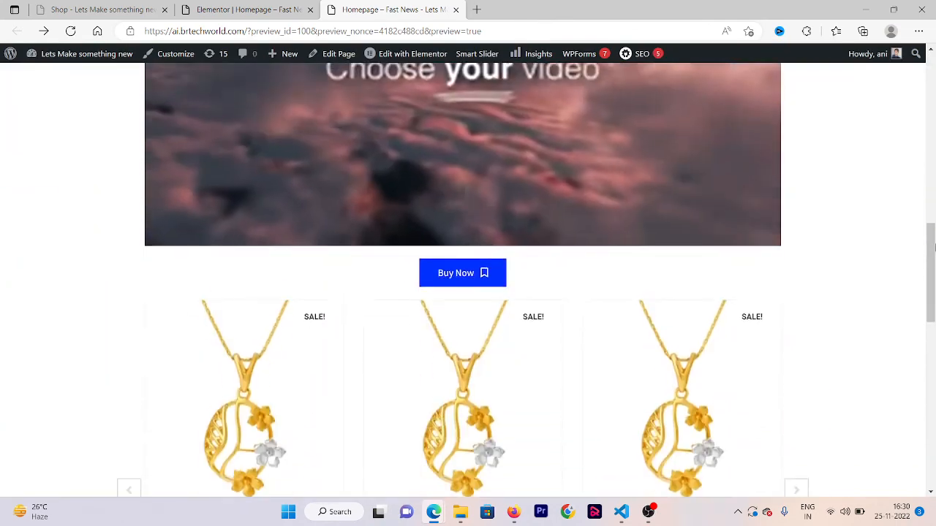